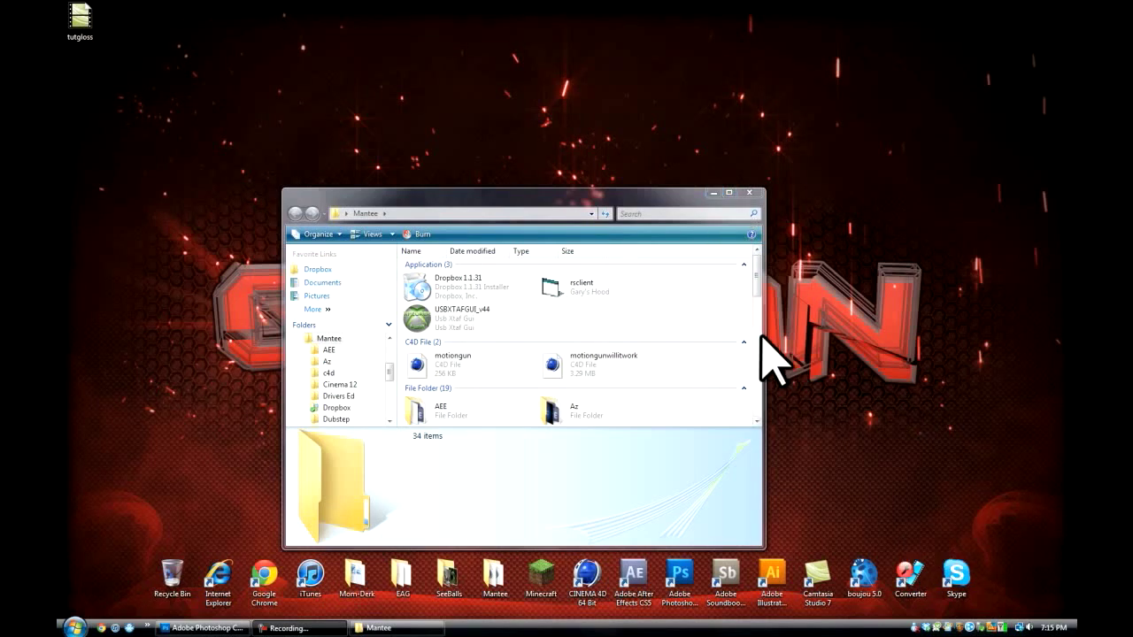
- Open the PhotoShop folder in Mantee and select watergirl to show its preview and details
drag(755, 285, 758, 341)
double_click(567, 352)
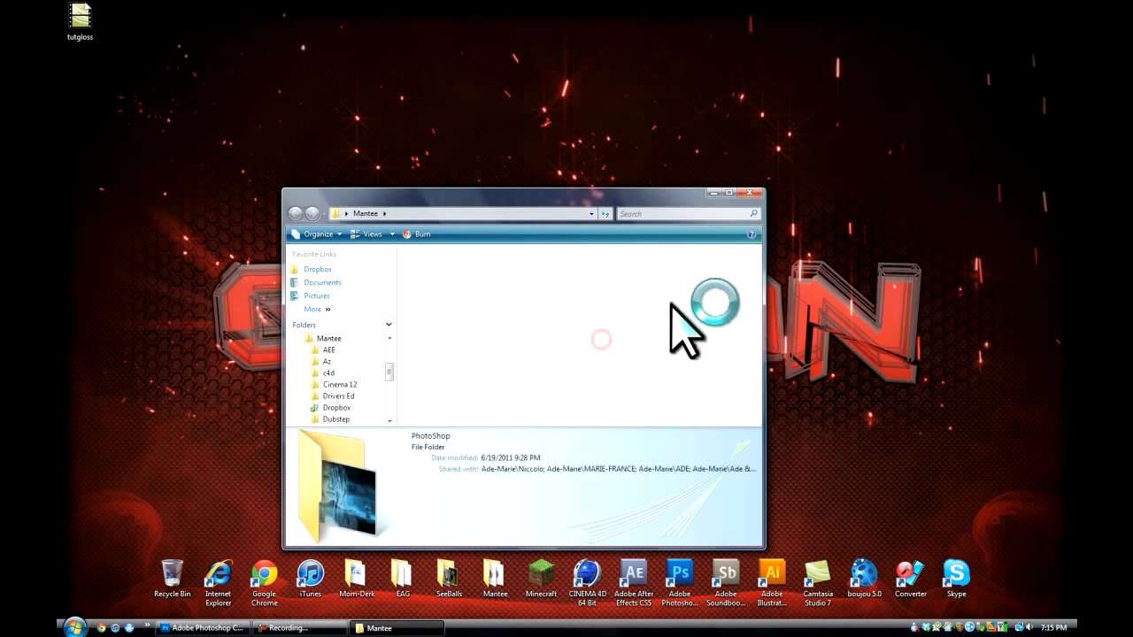
click(446, 390)
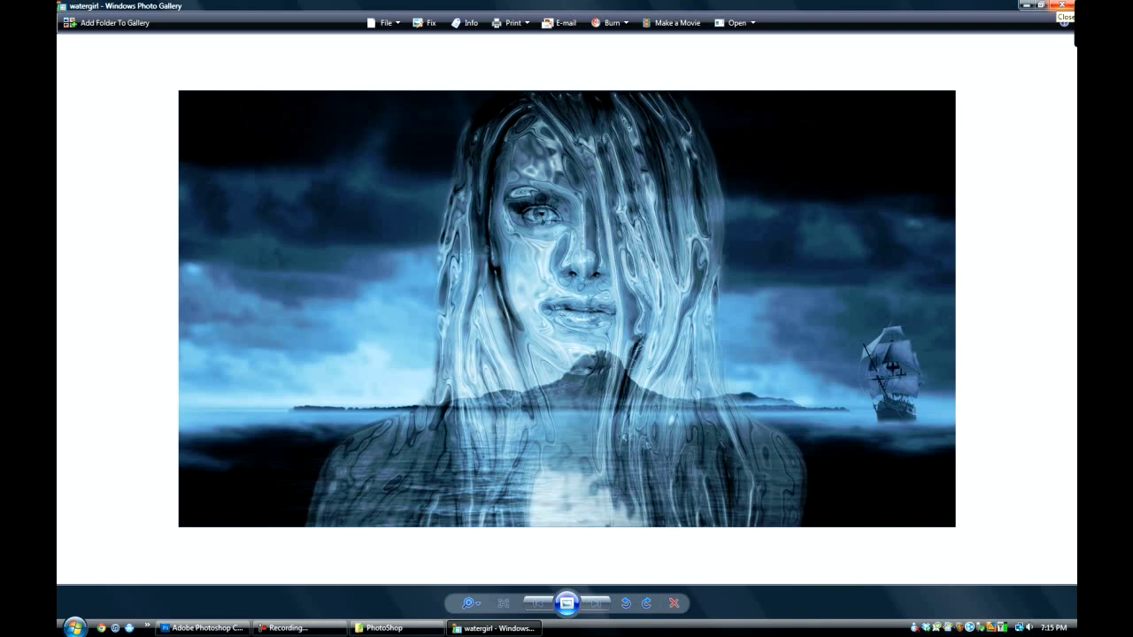
click(1063, 6)
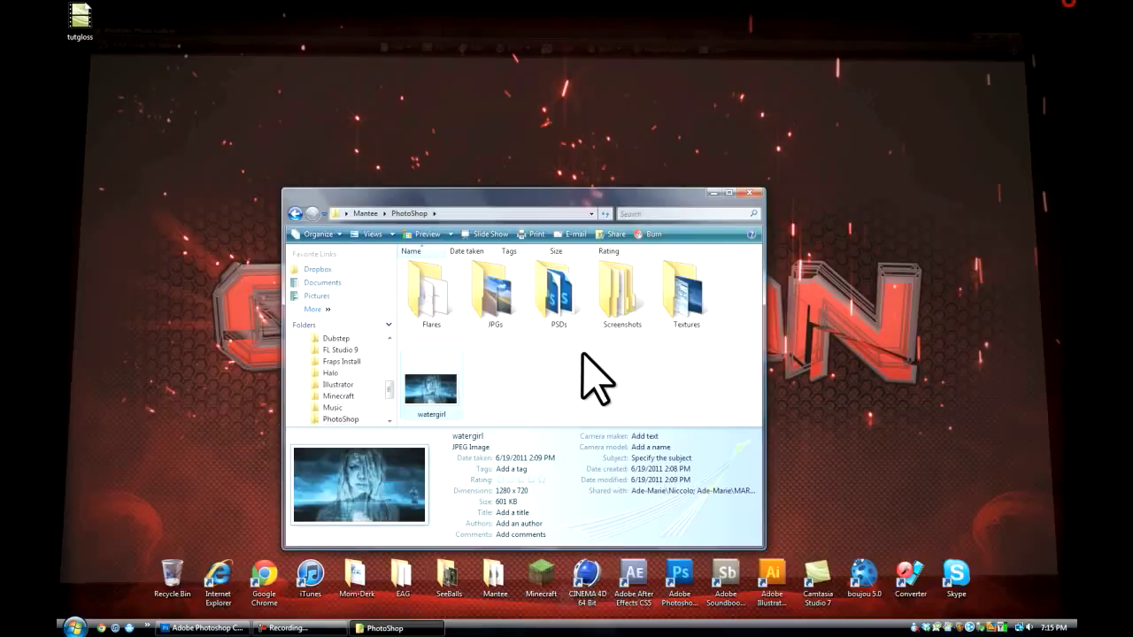
click(475, 347)
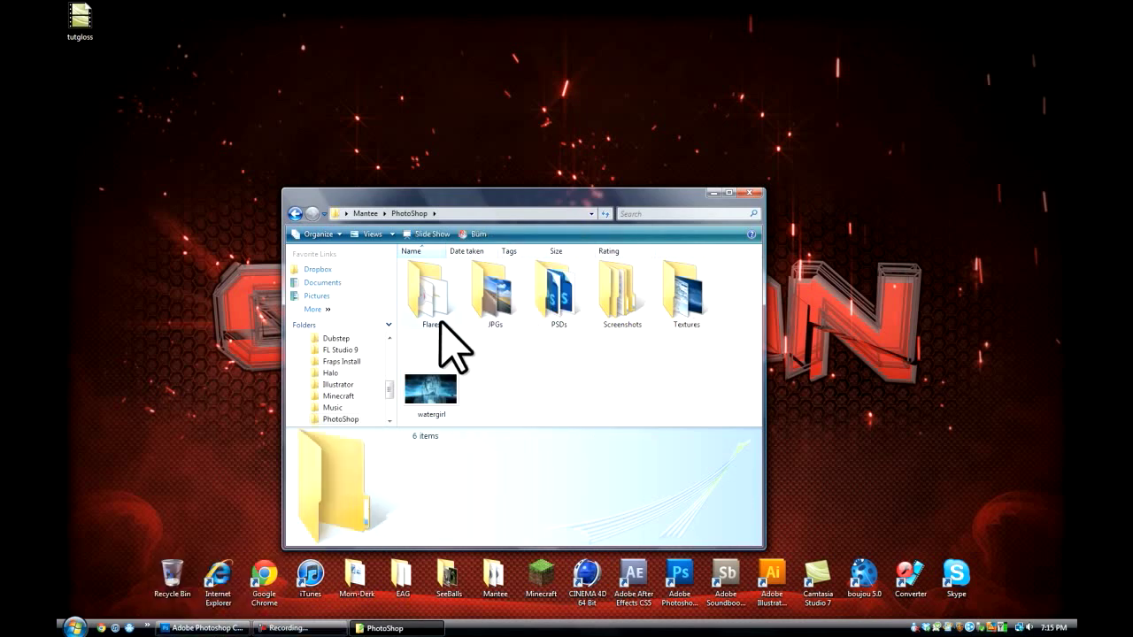
click(443, 403)
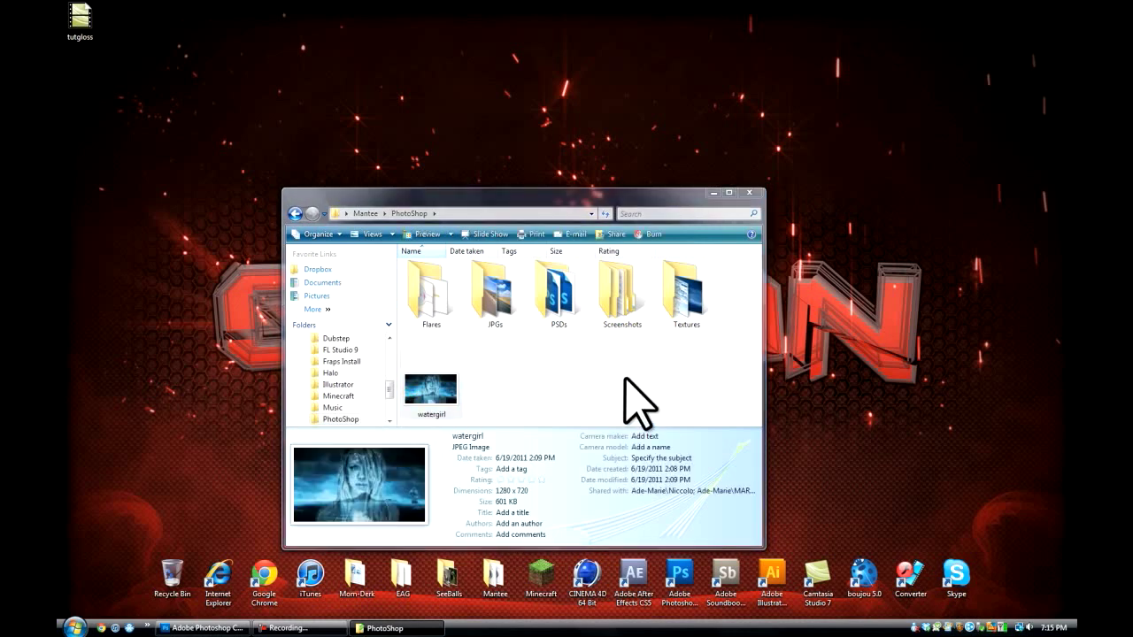
key(Return)
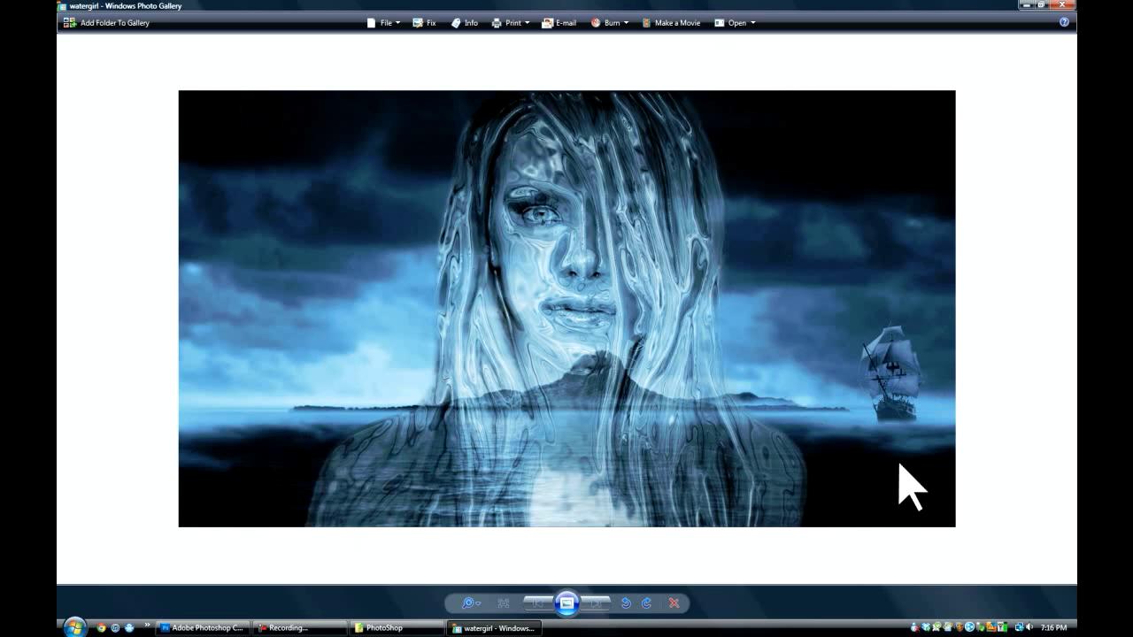
- Close the photo viewer and browse the Textures and JPGs folders
click(1065, 5)
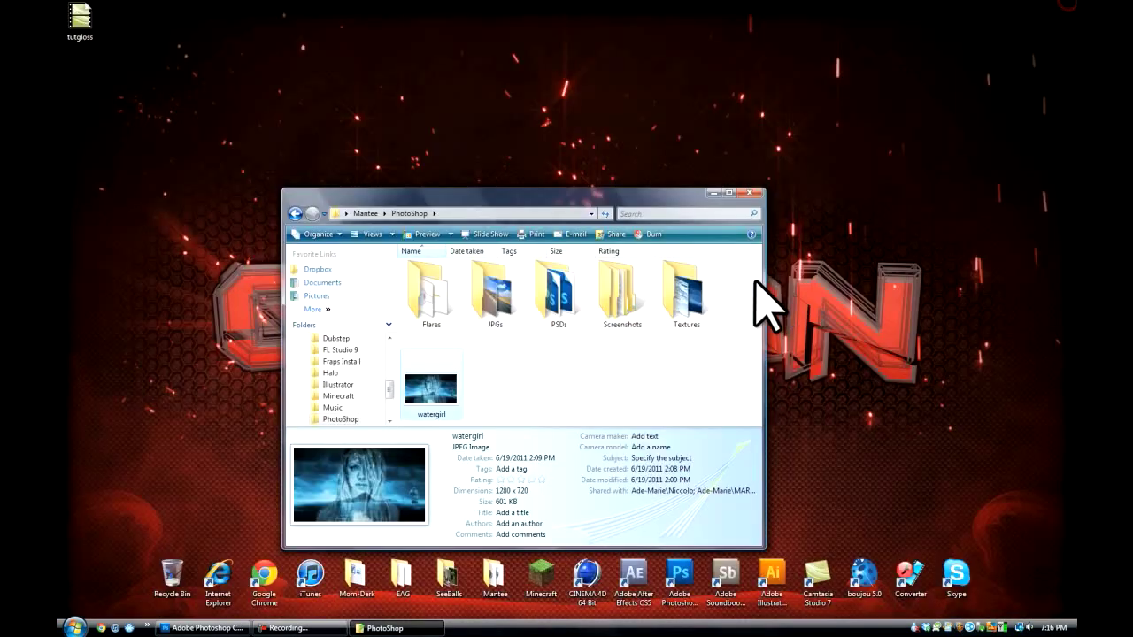
double_click(687, 297)
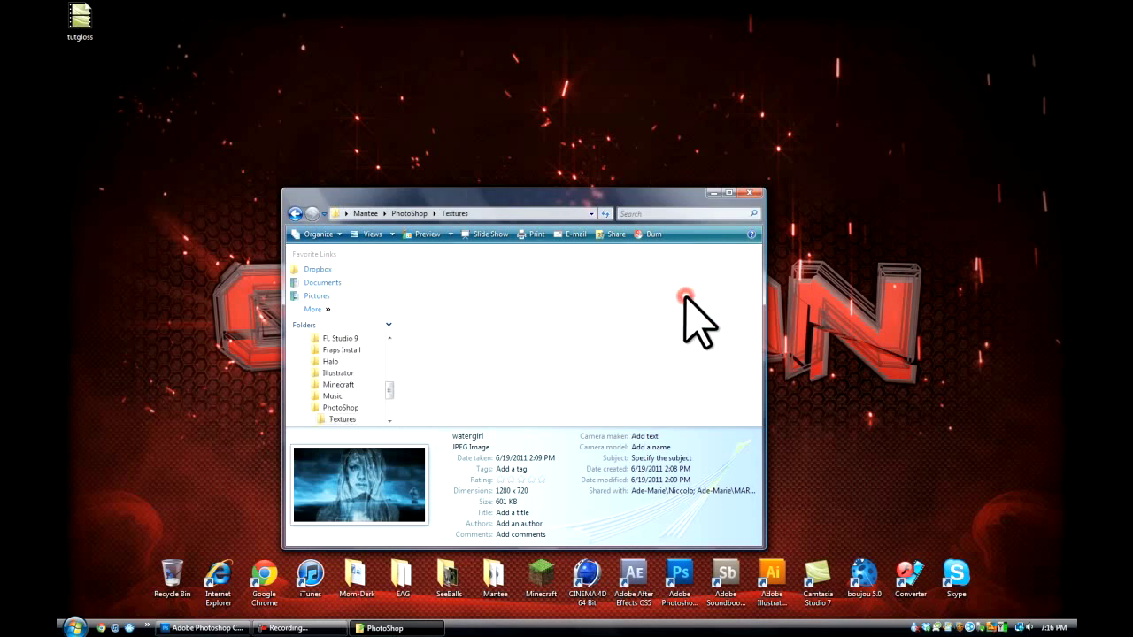
click(293, 214)
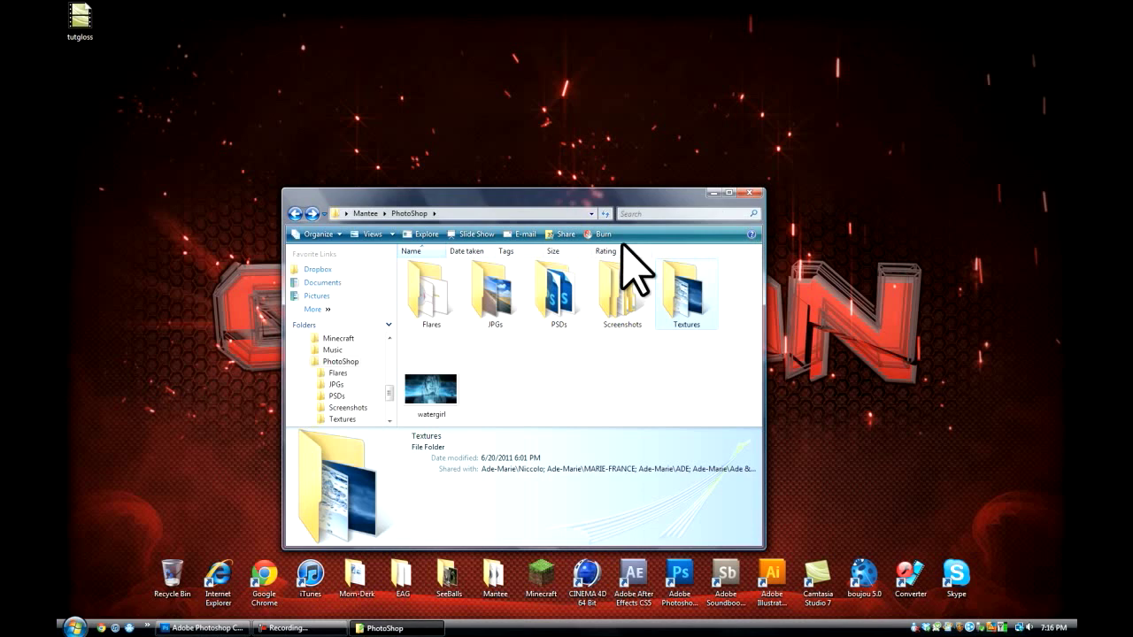
double_click(503, 292)
drag(757, 274, 749, 414)
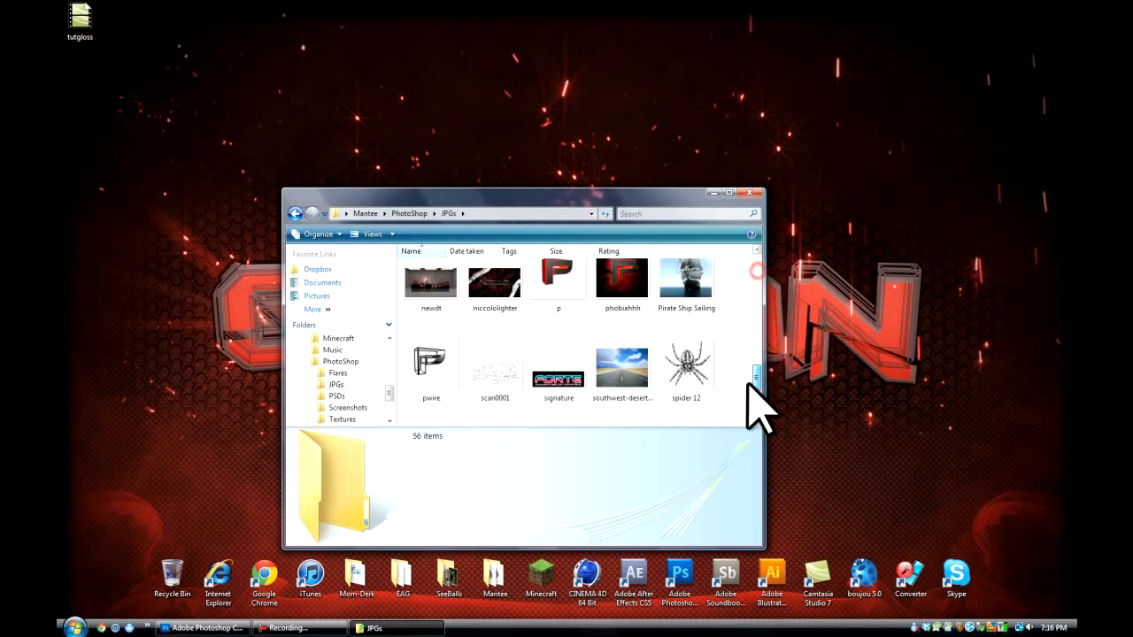
scroll(700, 412, up, 5)
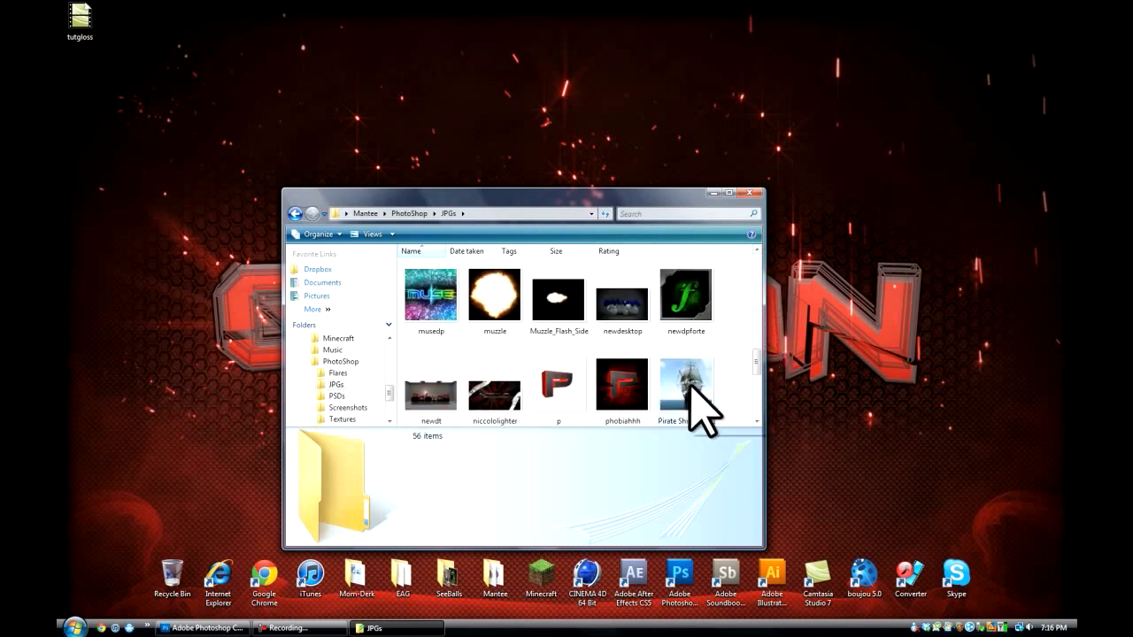
scroll(726, 373, up, 3)
scroll(728, 373, up, 3)
scroll(730, 374, up, 3)
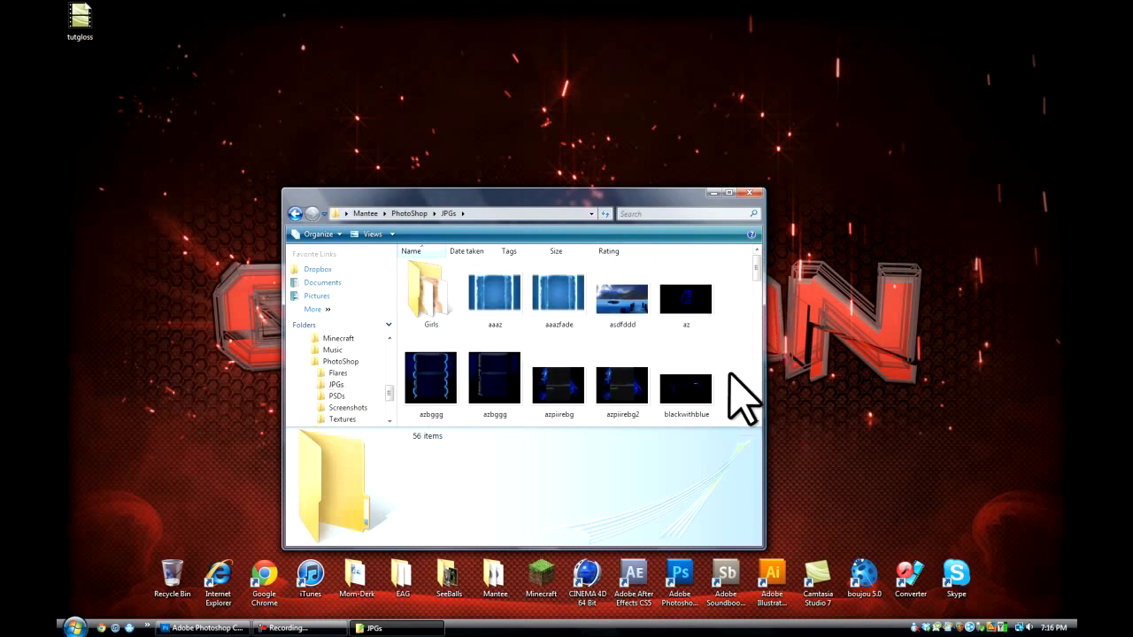
drag(748, 263, 741, 400)
- Return to the Textures folder and select the 4710 stormy sea texture
click(296, 214)
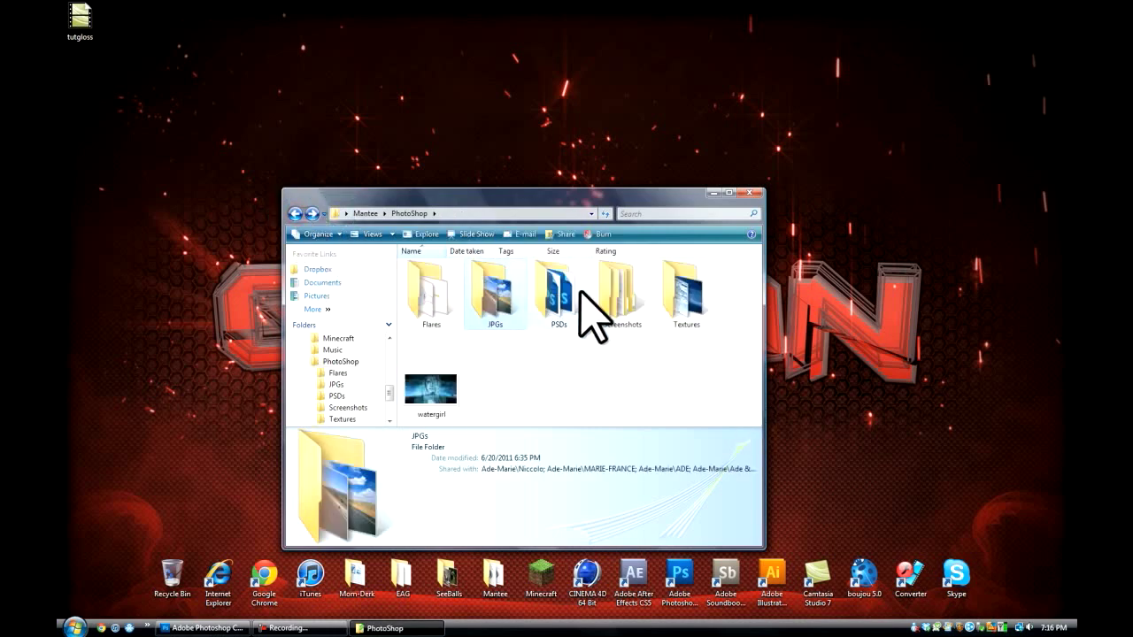
double_click(672, 297)
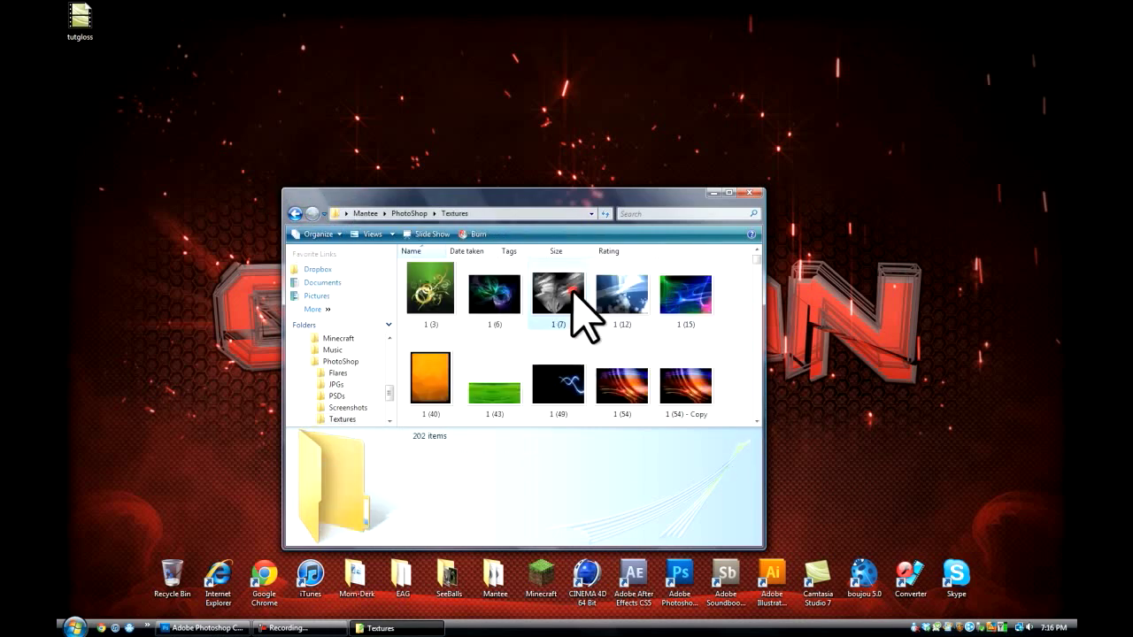
click(574, 296)
key(4)
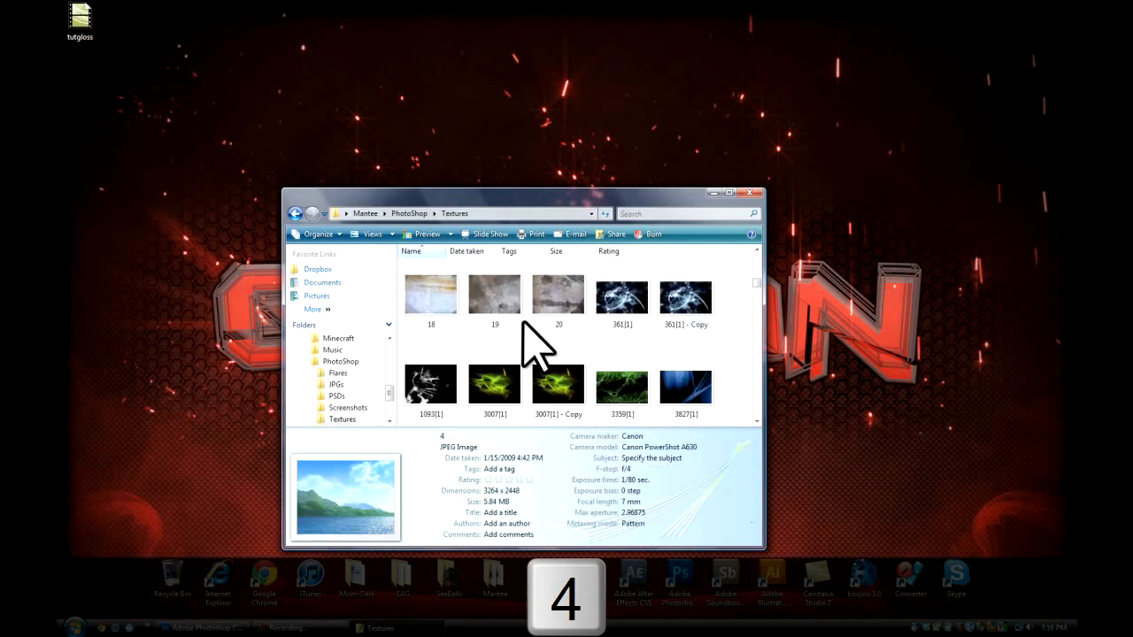
key(1)
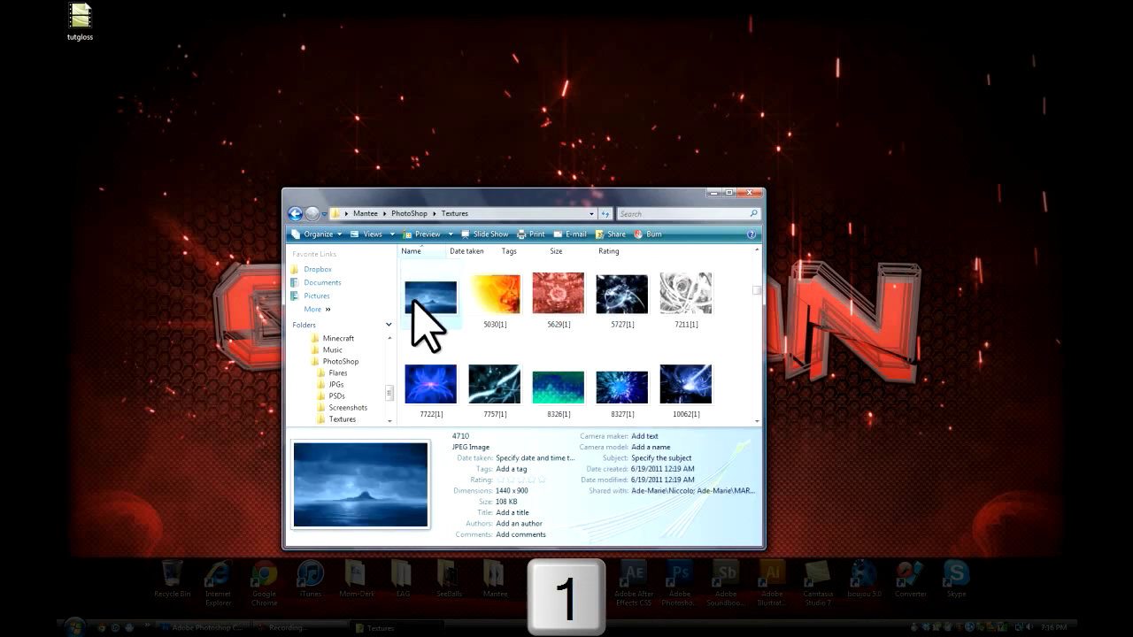
- With 4710.jpg in Photoshop, replace the locked Background with an editable Background copy
click(237, 626)
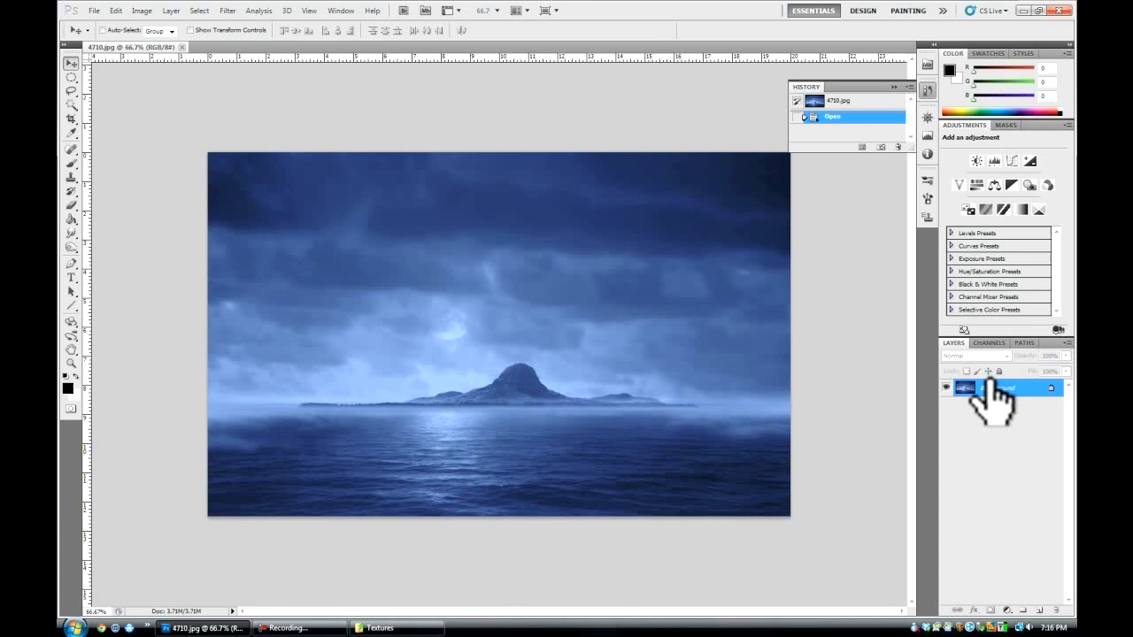
drag(1004, 482, 1039, 611)
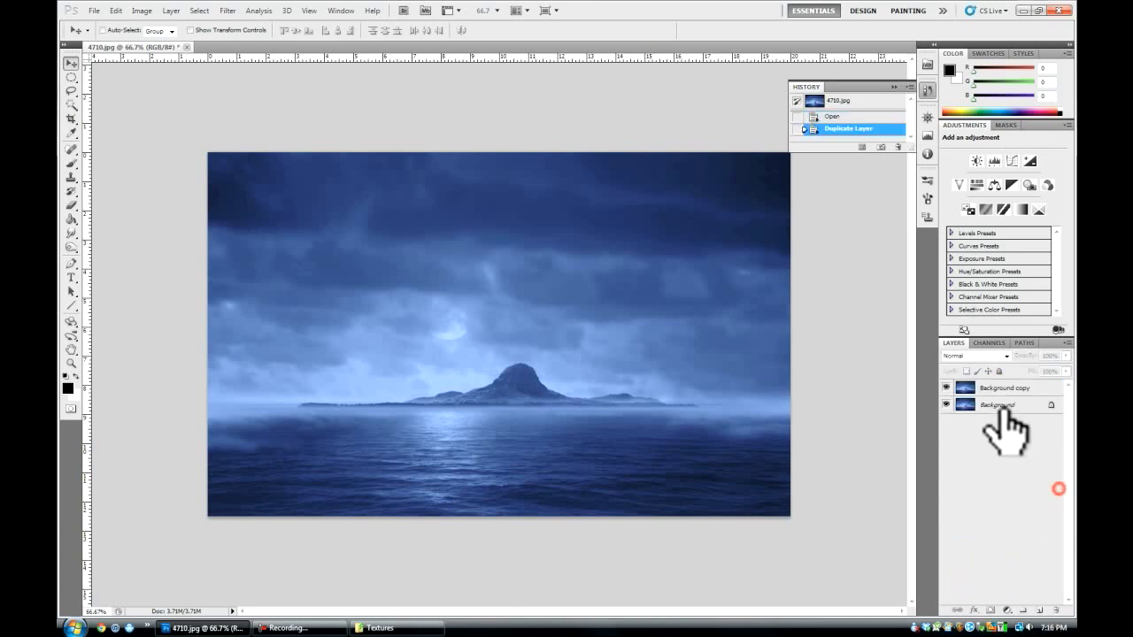
drag(1000, 407, 1056, 611)
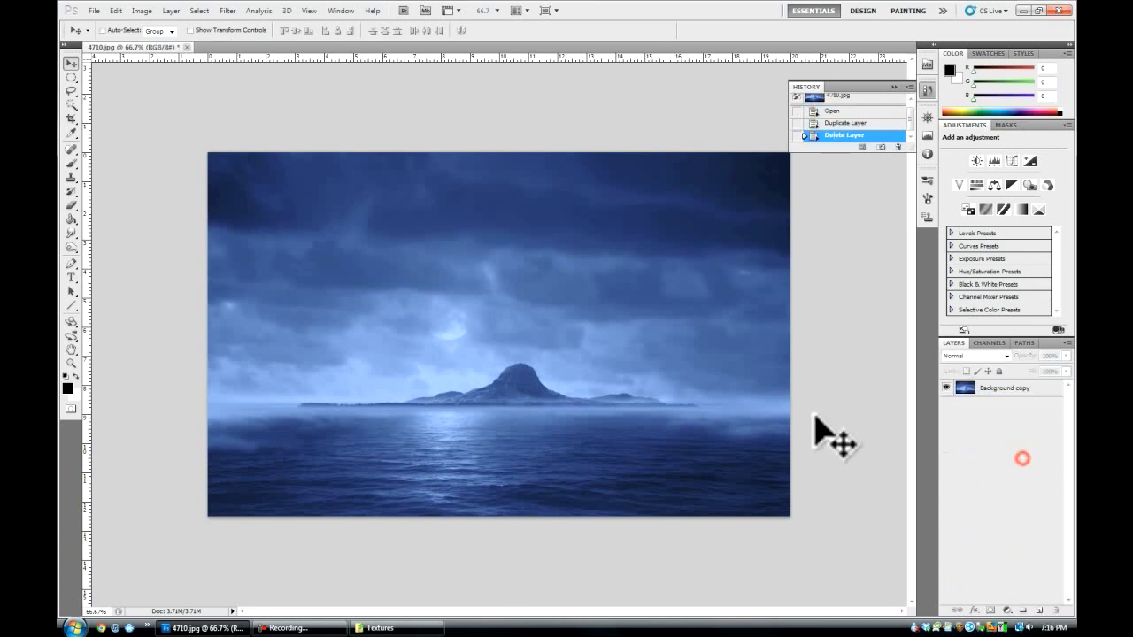
- Navigate Explorer to PhotoShop > JPGs > Girls
click(380, 628)
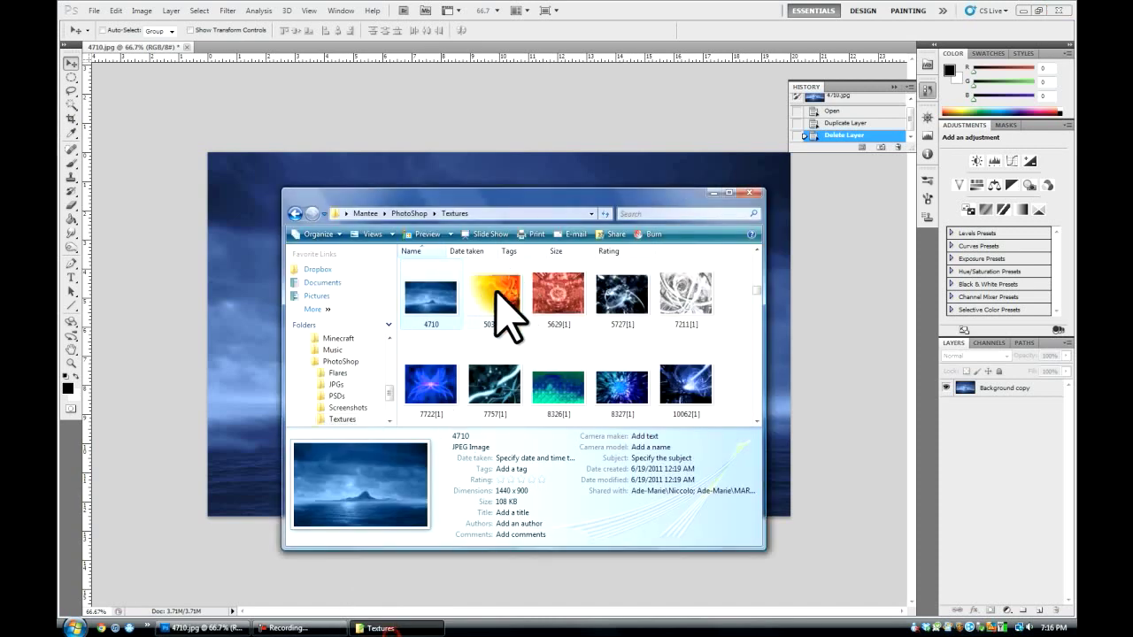
click(296, 214)
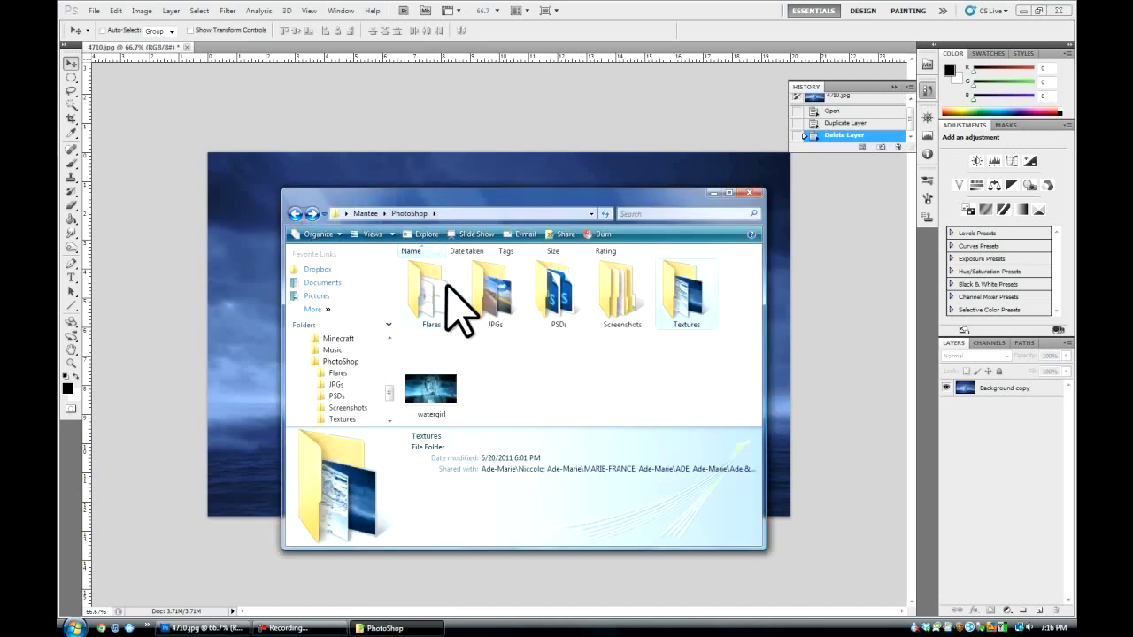
double_click(446, 287)
click(296, 214)
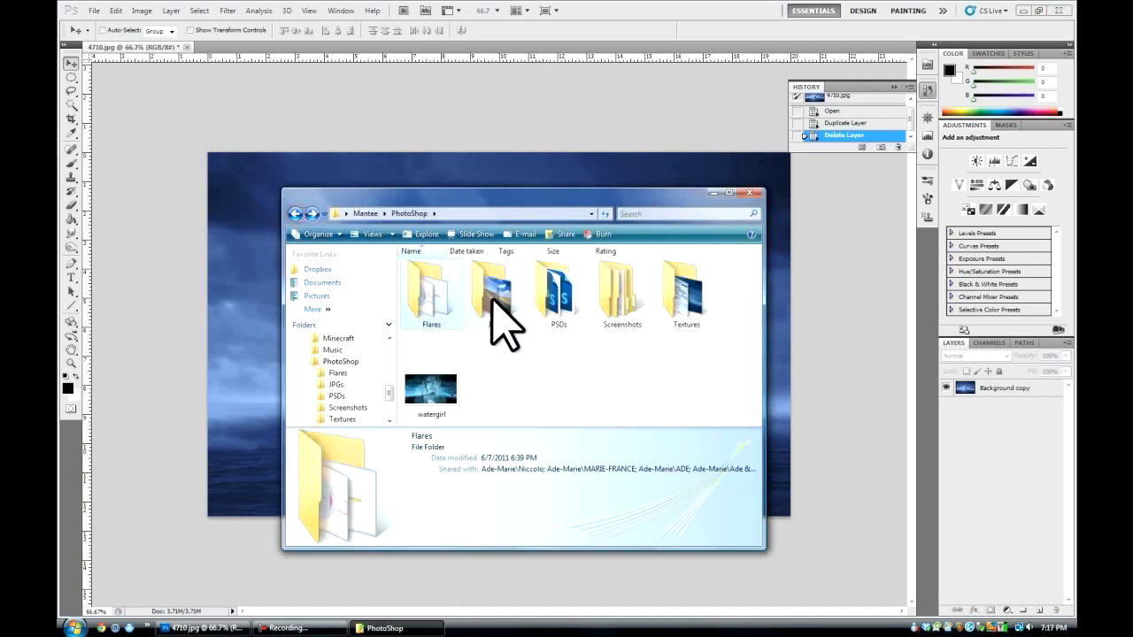
double_click(488, 292)
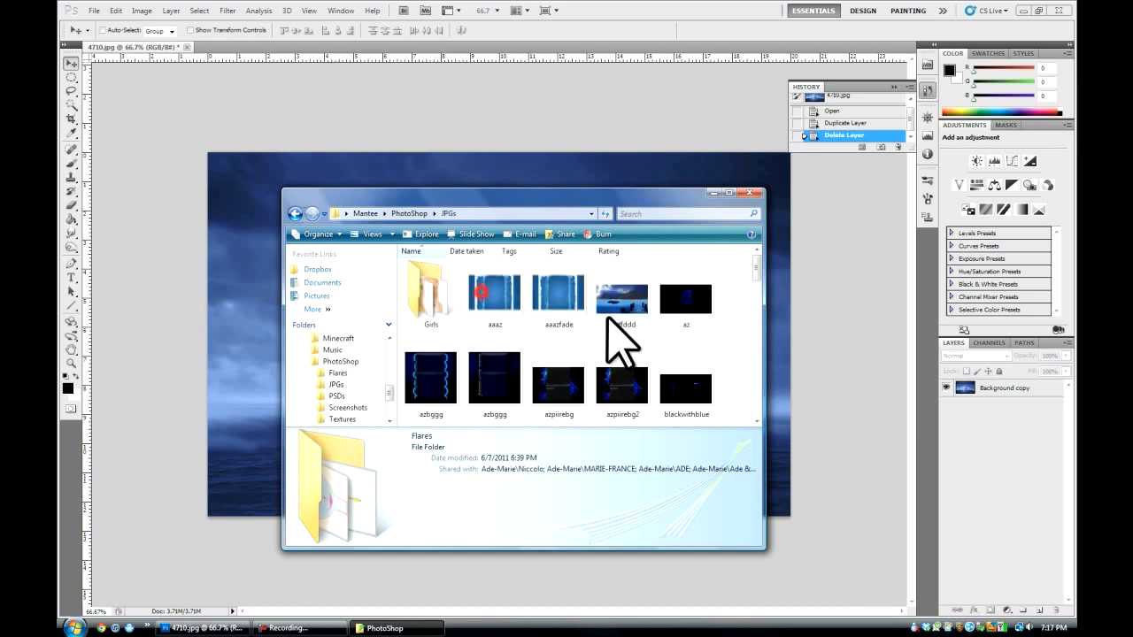
double_click(436, 277)
- Drag the natalie_denning blonde portrait onto the stormy sea canvas in Photoshop
drag(502, 197, 753, 188)
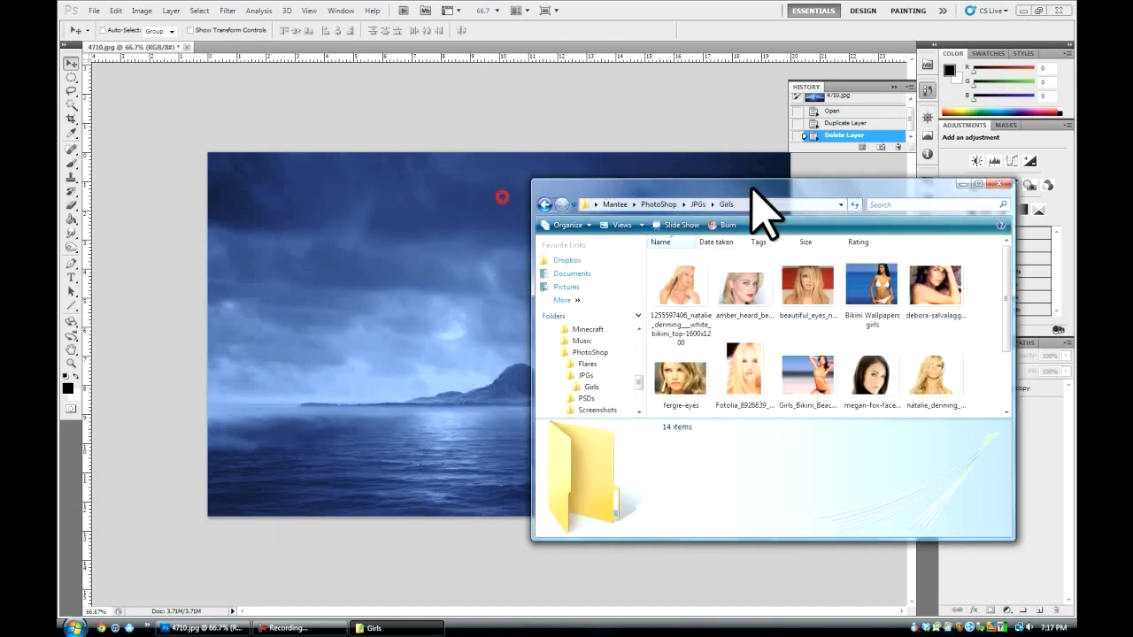
drag(1006, 274, 1001, 323)
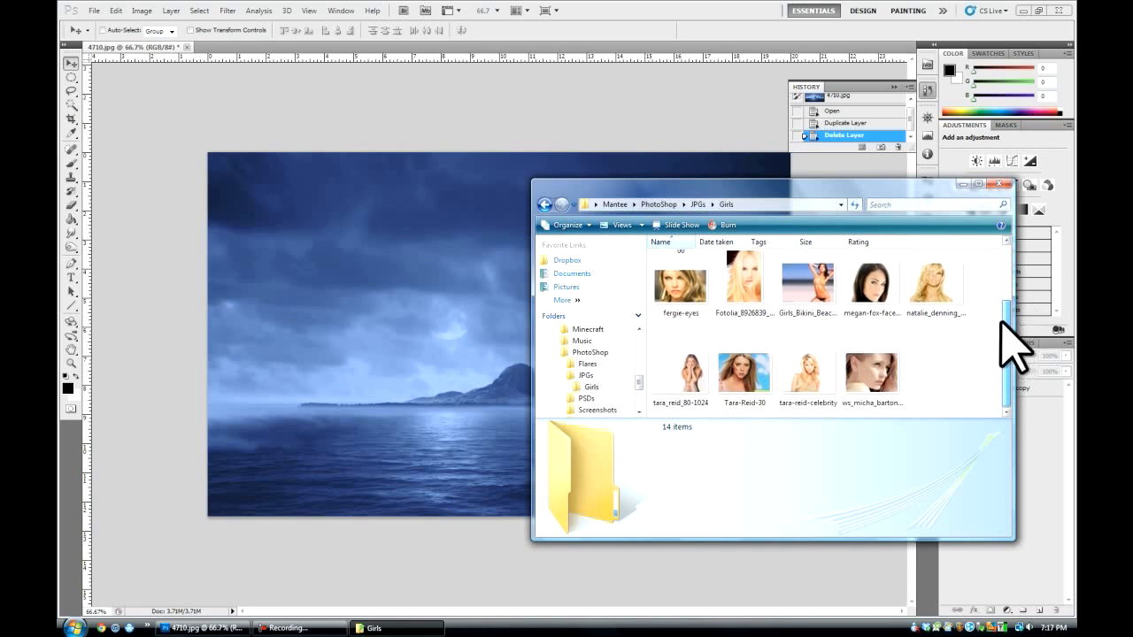
mouse_move(1003, 314)
mouse_down()
mouse_move(1016, 254)
mouse_move(1003, 298)
mouse_move(1011, 282)
mouse_up()
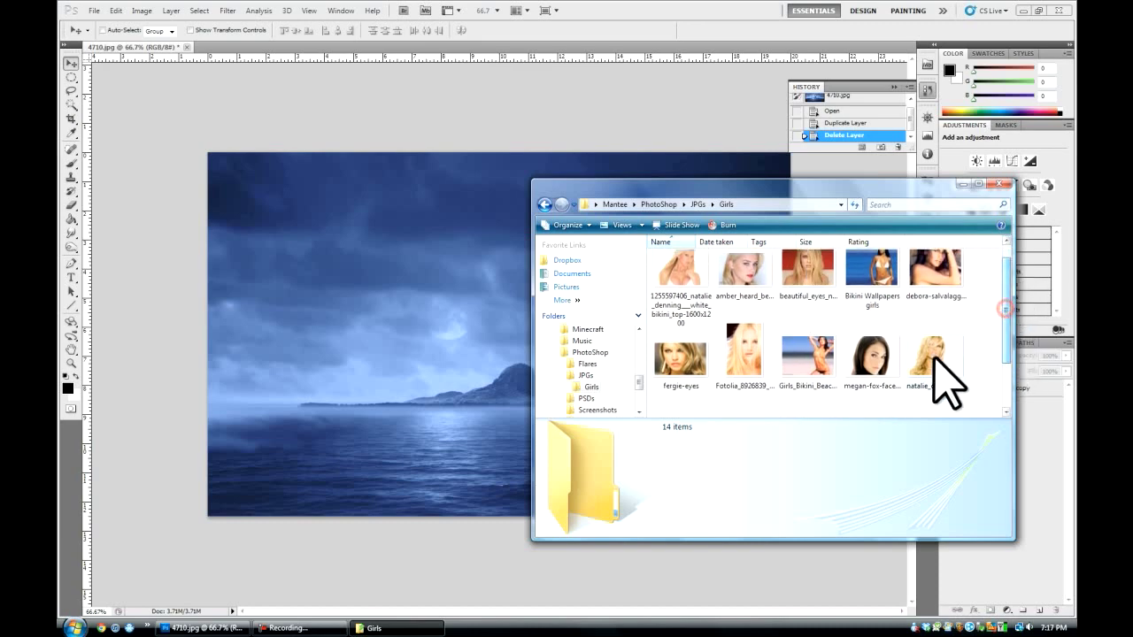
mouse_move(940, 376)
mouse_down()
mouse_move(440, 329)
mouse_move(926, 355)
mouse_up()
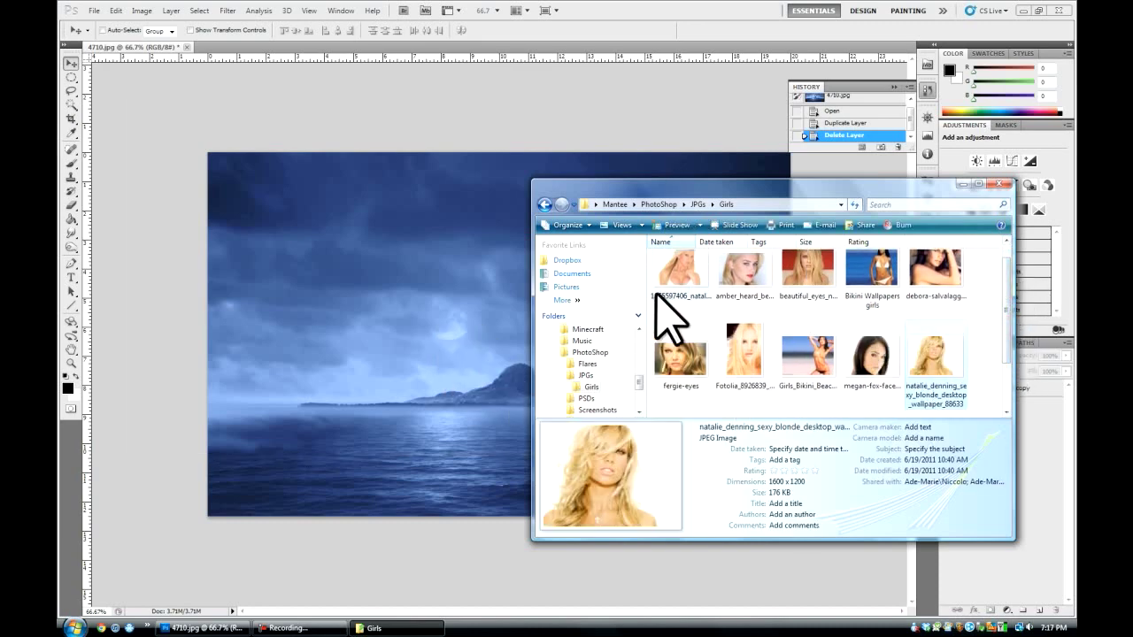
click(447, 306)
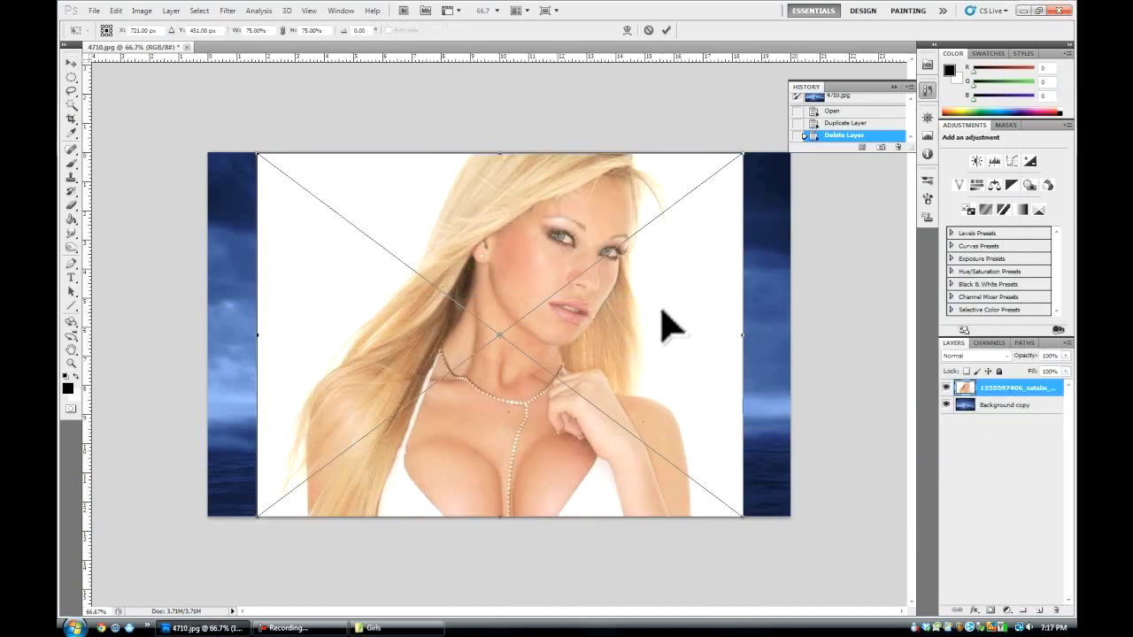
- Place the portrait and select its white backdrop with the Magic Wand
key(Return)
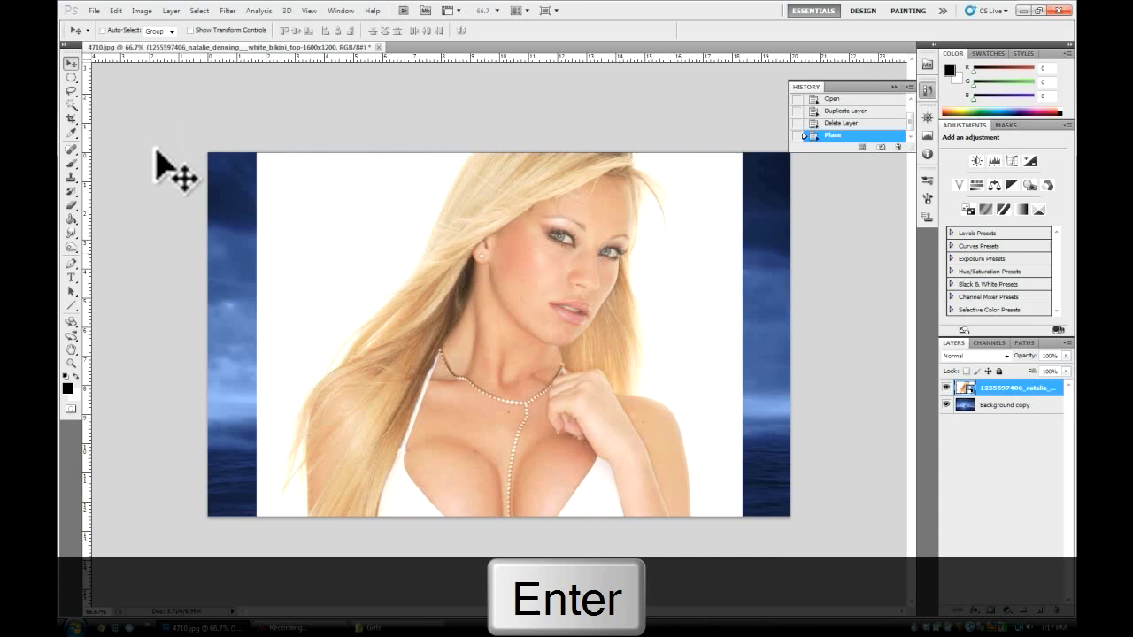
drag(71, 90, 120, 111)
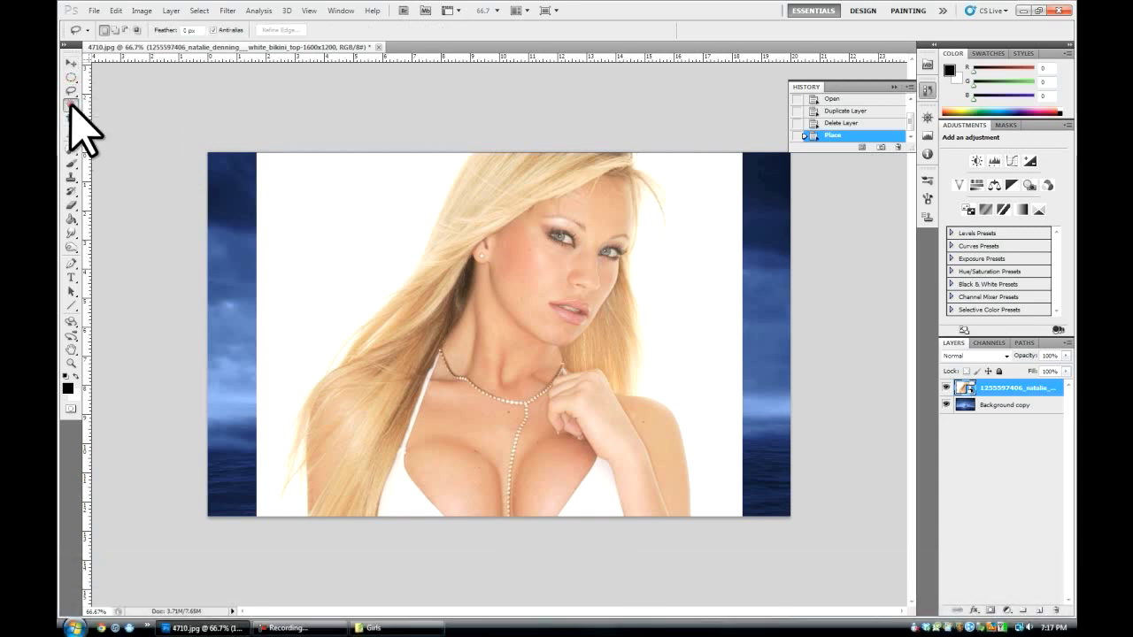
drag(70, 106, 117, 118)
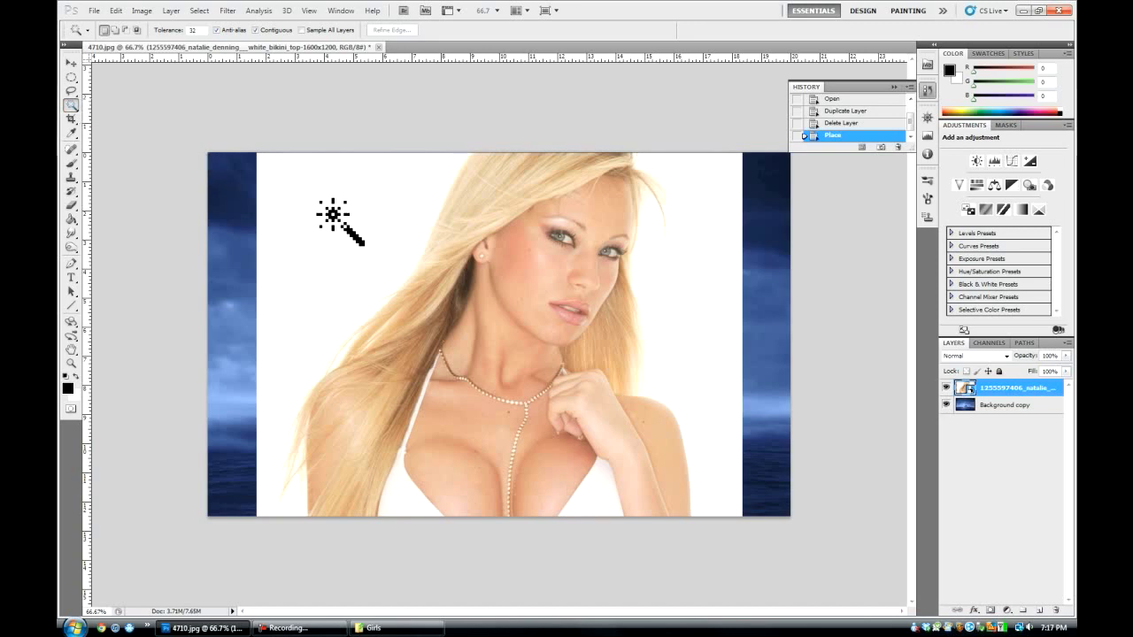
key(Delete)
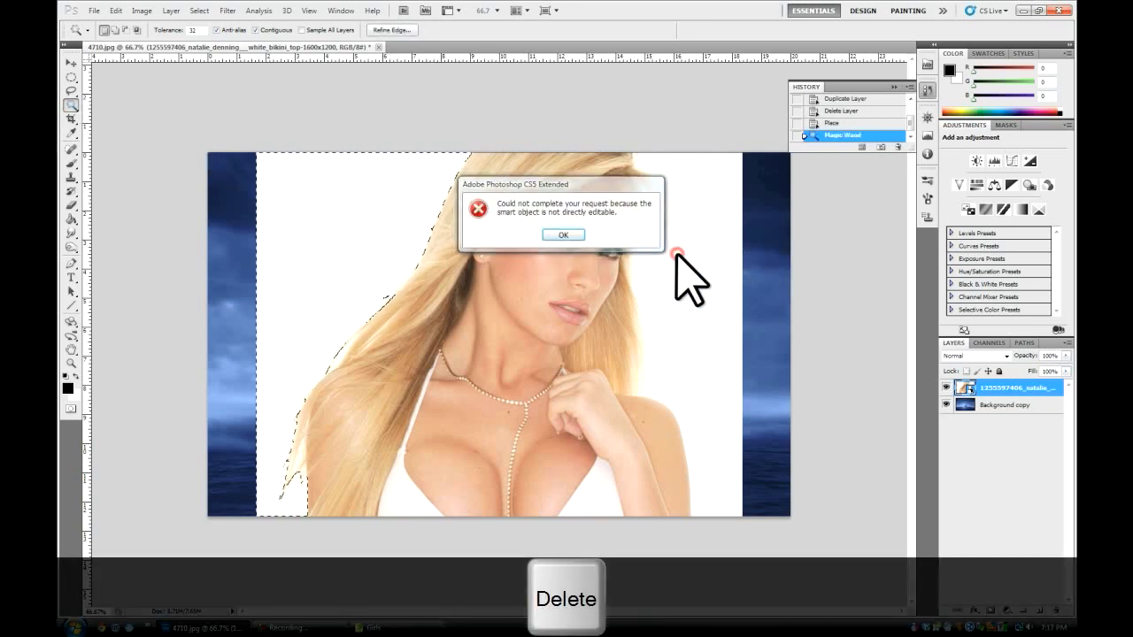
click(568, 234)
- Rasterize the portrait layer, delete the white on both sides, and deselect
right_click(974, 388)
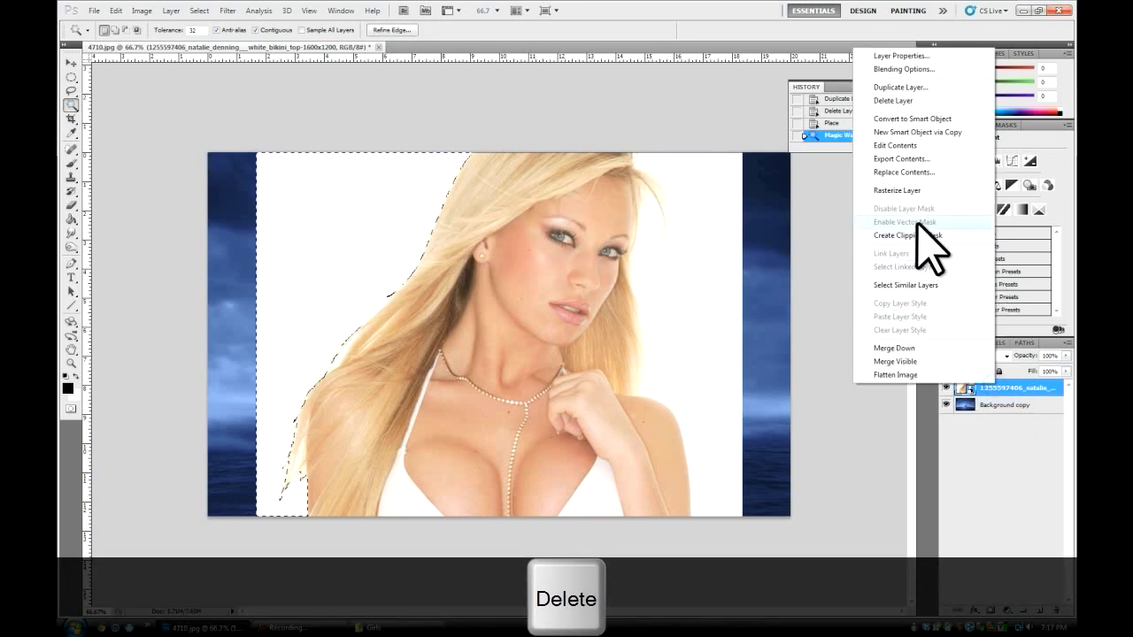
click(916, 190)
key(Delete)
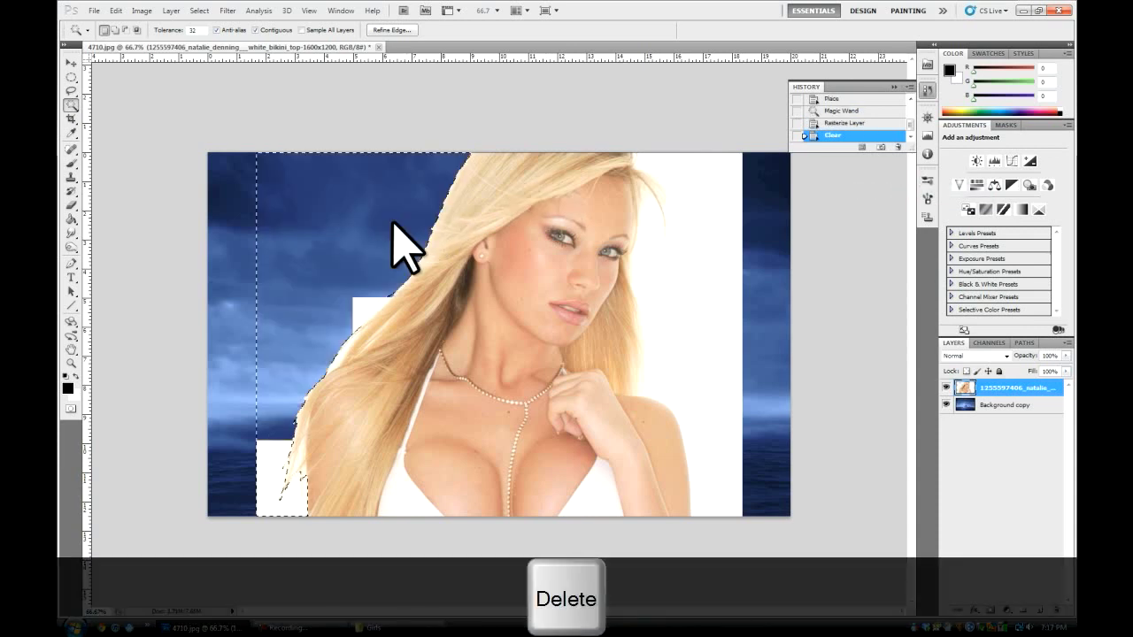
key(Delete)
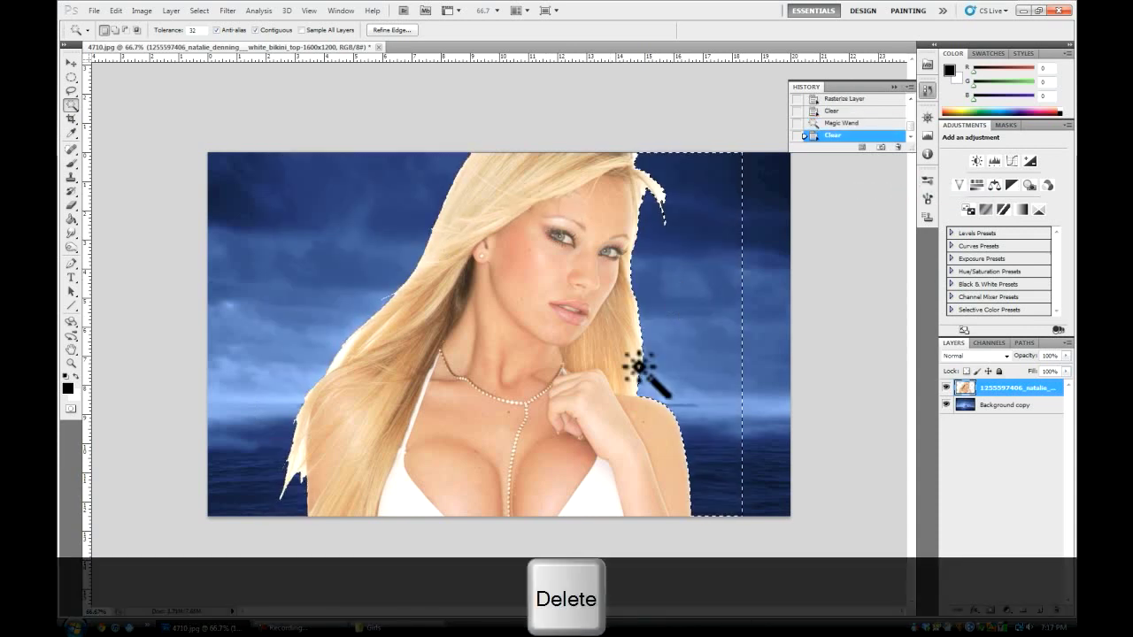
key(ctrl+d)
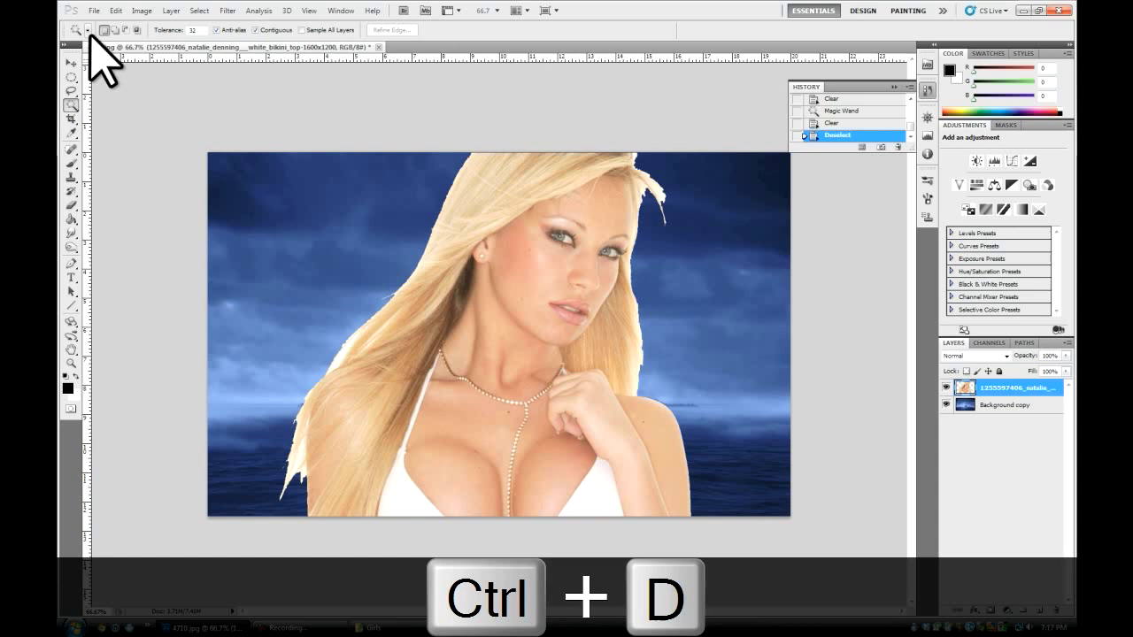
- Choose the Eraser with a smaller brush and test a stroke on the top hair edge
click(70, 62)
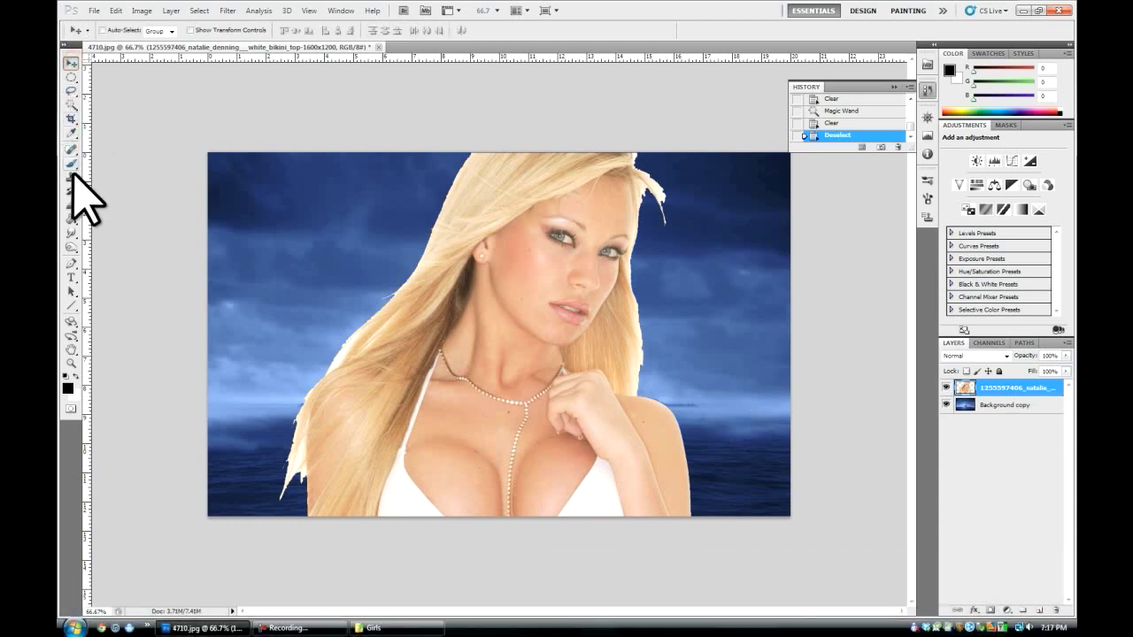
click(71, 206)
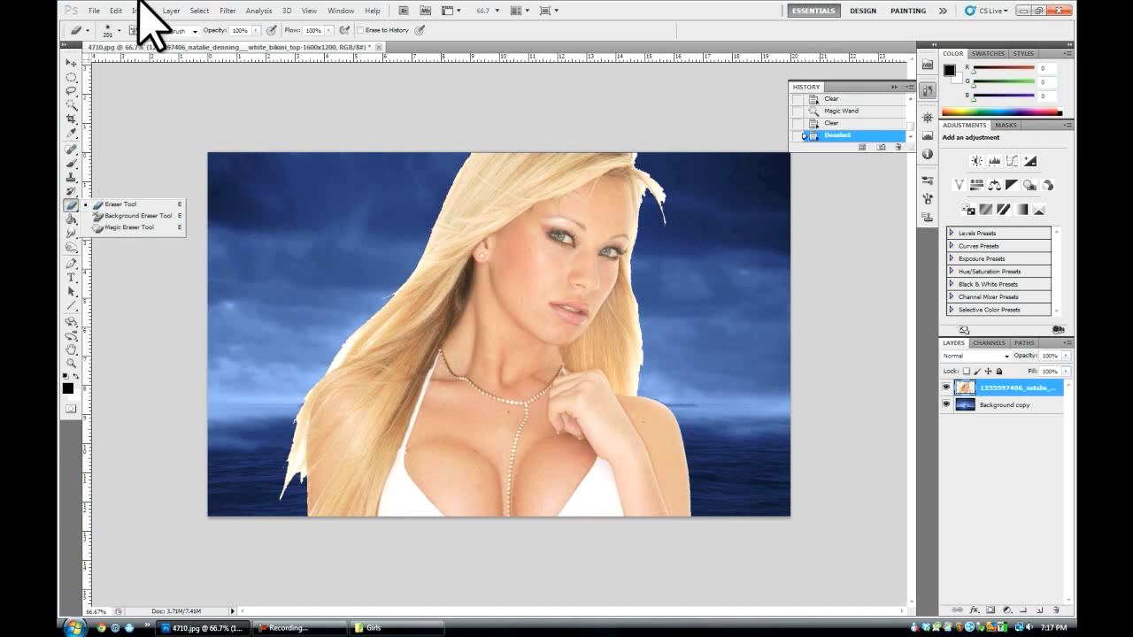
click(119, 30)
drag(107, 64, 98, 67)
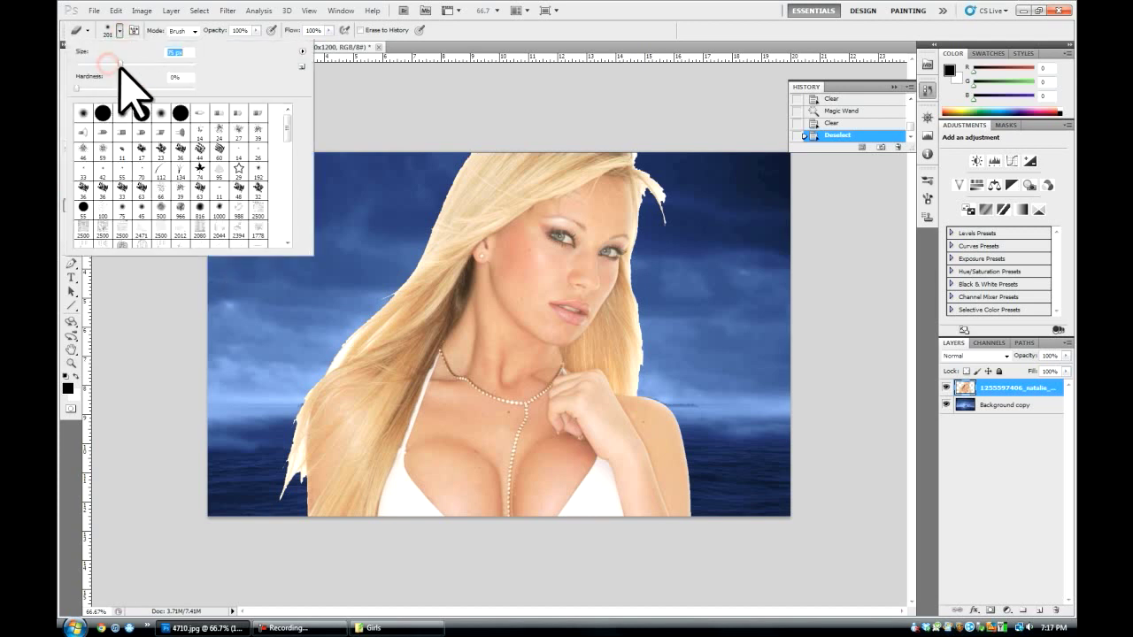
click(472, 127)
drag(473, 133, 438, 193)
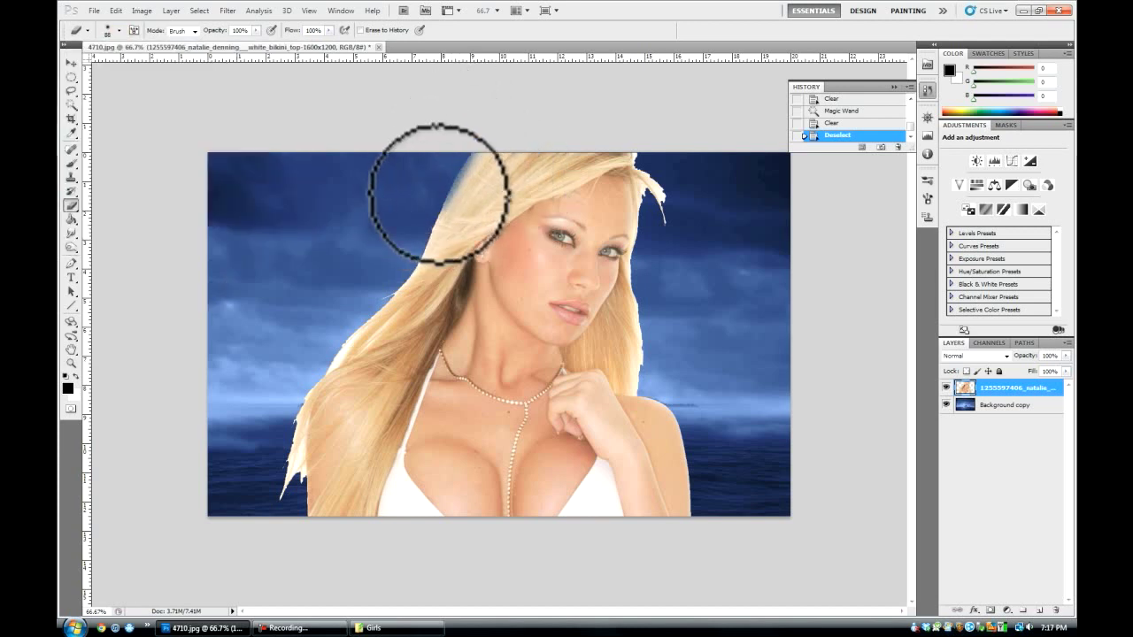
key(ctrl+z)
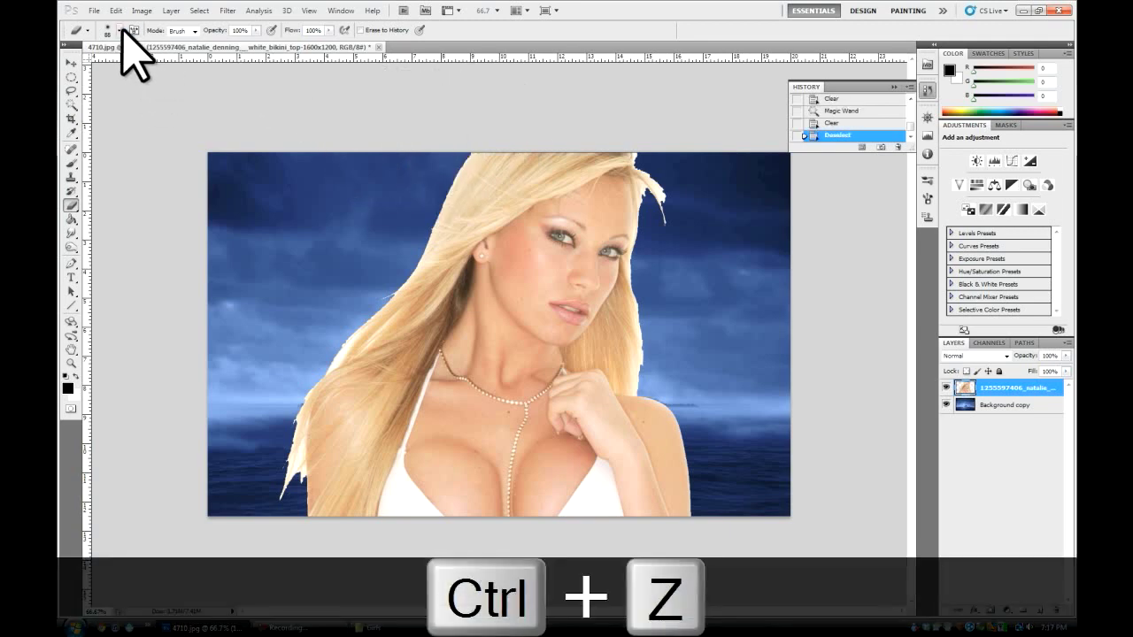
- Resize the eraser and fade the hair's left edge into the sky
click(120, 30)
click(115, 89)
click(483, 125)
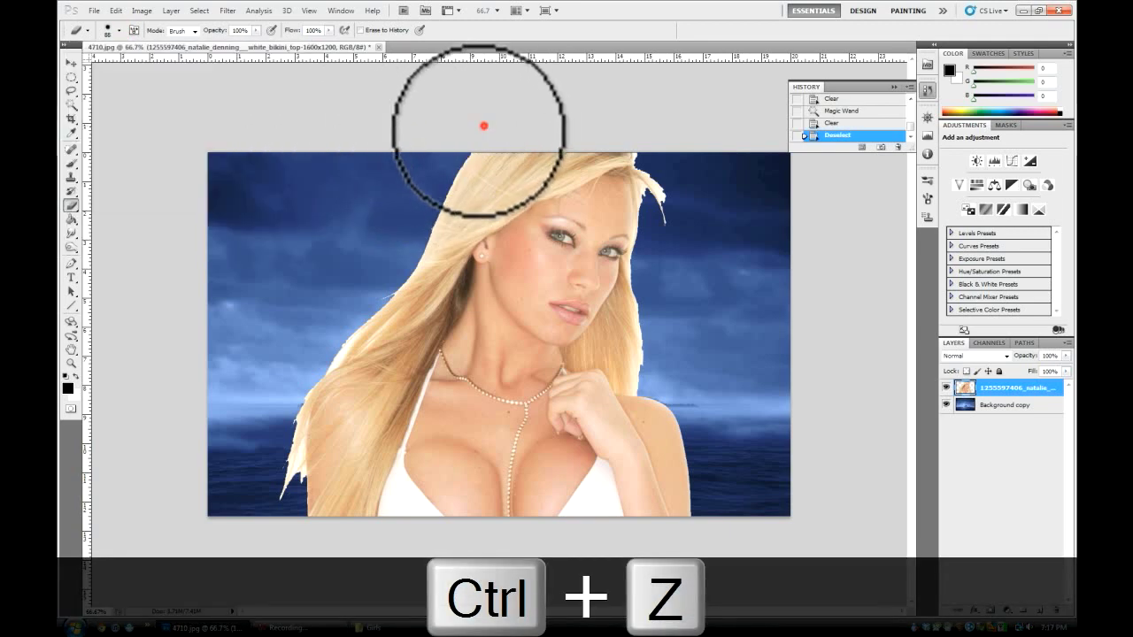
mouse_move(448, 146)
mouse_down()
mouse_move(378, 305)
mouse_move(293, 401)
mouse_move(283, 491)
mouse_move(293, 518)
mouse_move(300, 390)
mouse_move(309, 362)
mouse_move(351, 330)
mouse_up()
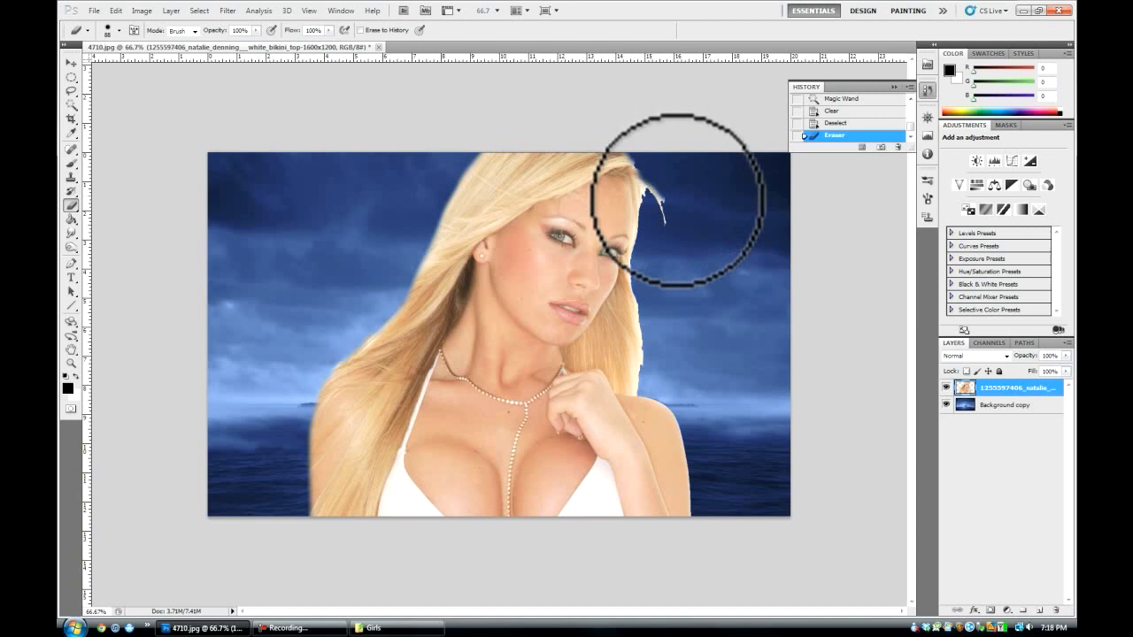
- Erase stray strands and soften the hair's right edge and the shoulder
mouse_move(677, 199)
mouse_down()
mouse_move(680, 232)
mouse_move(647, 155)
mouse_up()
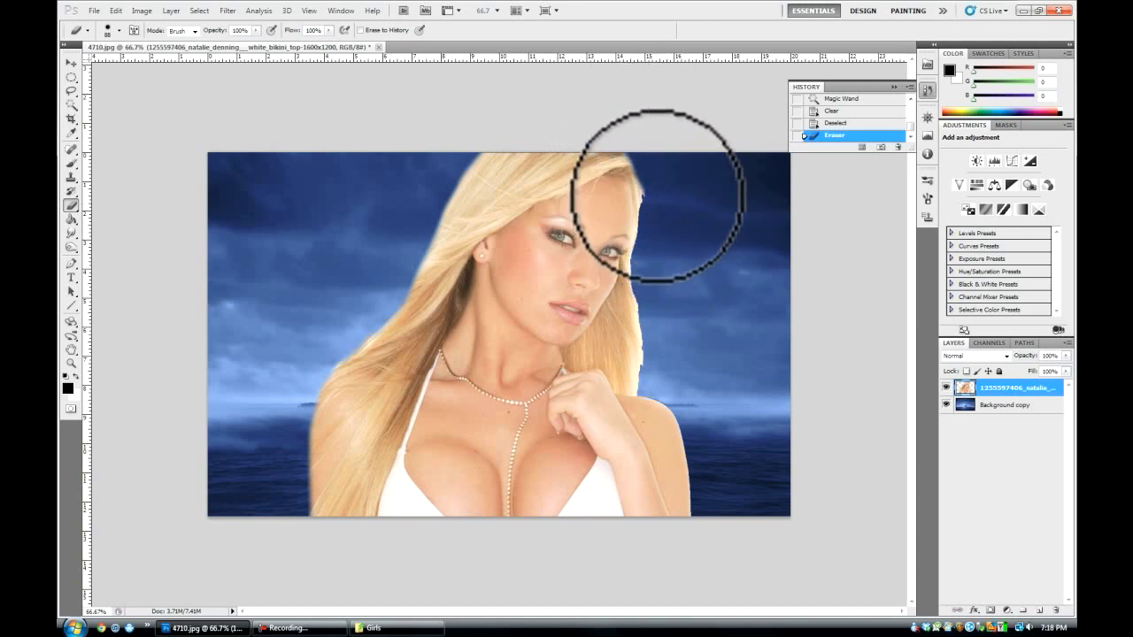
mouse_move(658, 197)
mouse_down()
mouse_move(653, 182)
mouse_move(643, 286)
mouse_move(648, 382)
mouse_move(657, 381)
mouse_up()
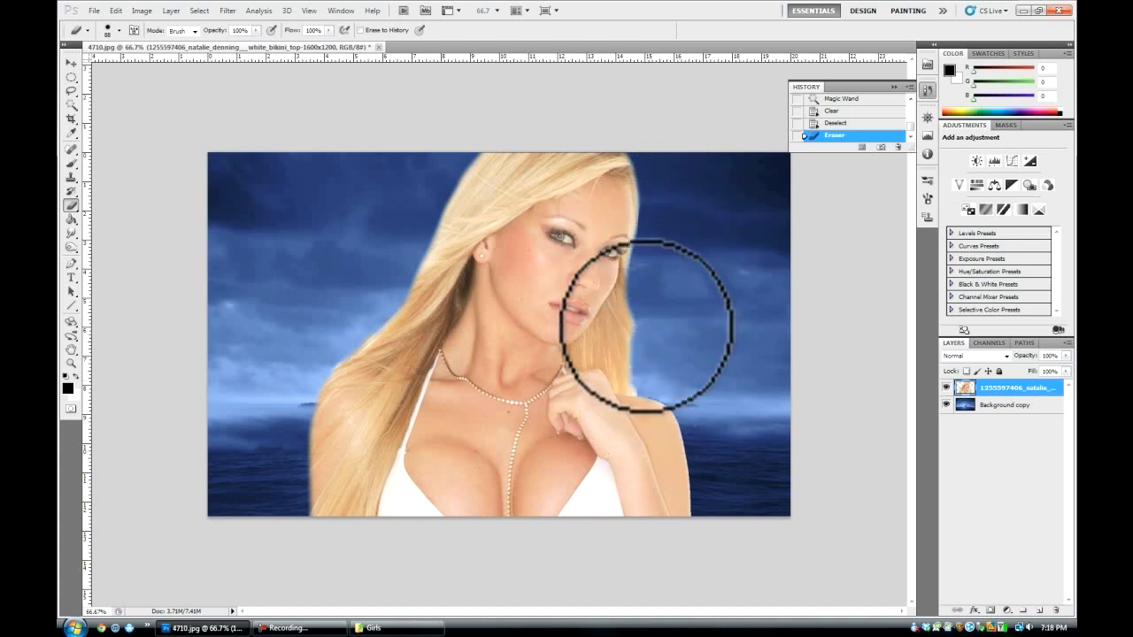
mouse_move(646, 326)
mouse_down()
mouse_move(637, 291)
mouse_move(644, 391)
mouse_up()
key(ctrl+z)
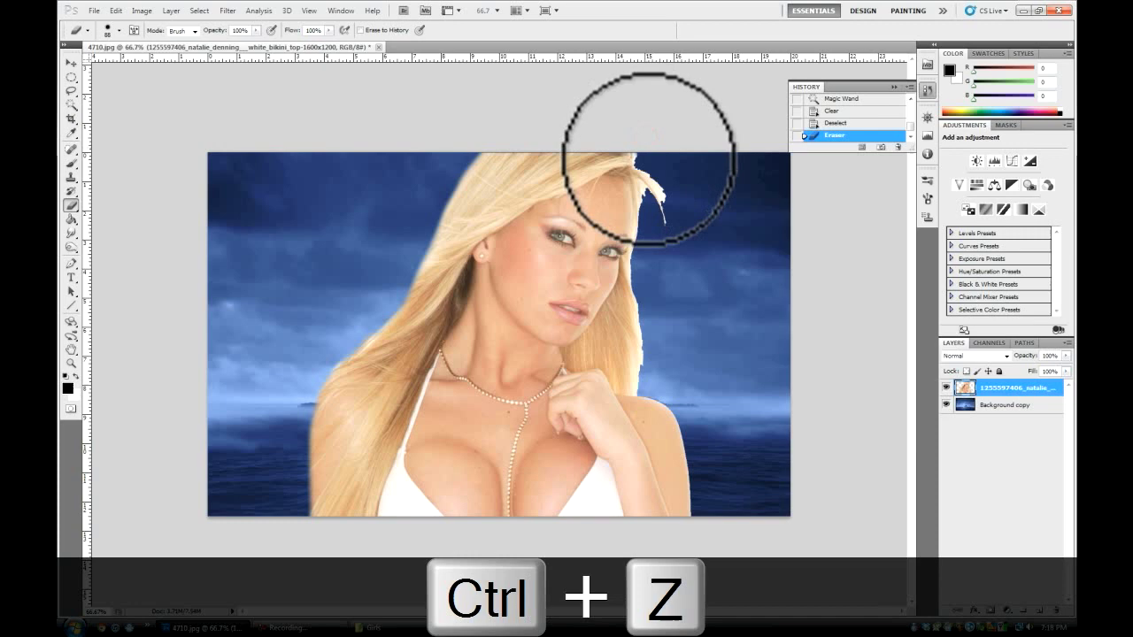
drag(663, 185, 658, 202)
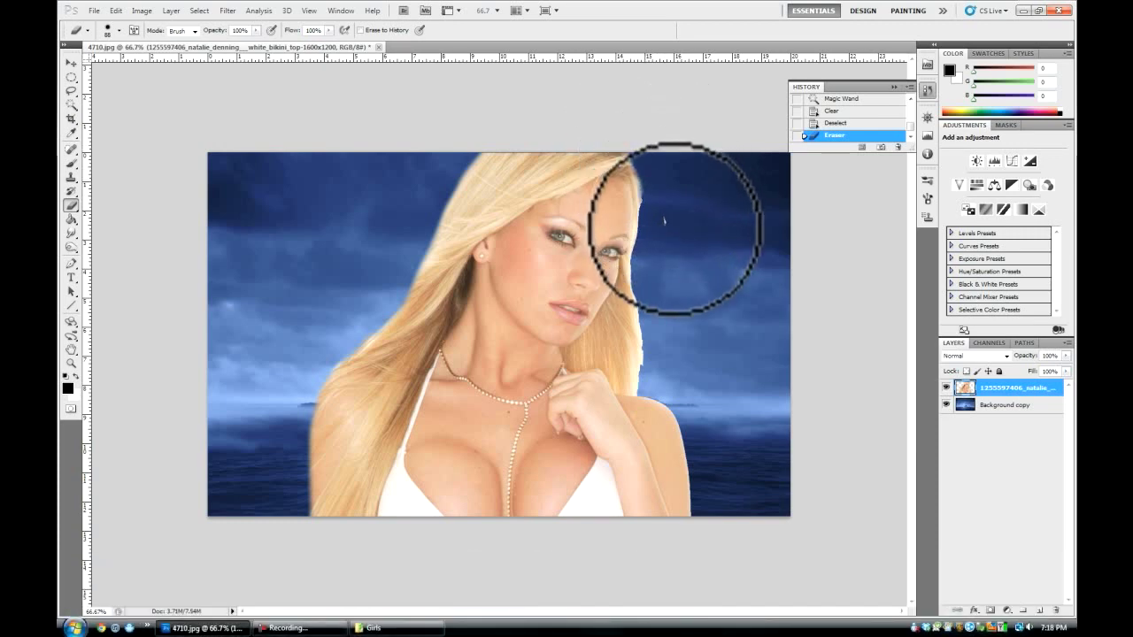
click(656, 192)
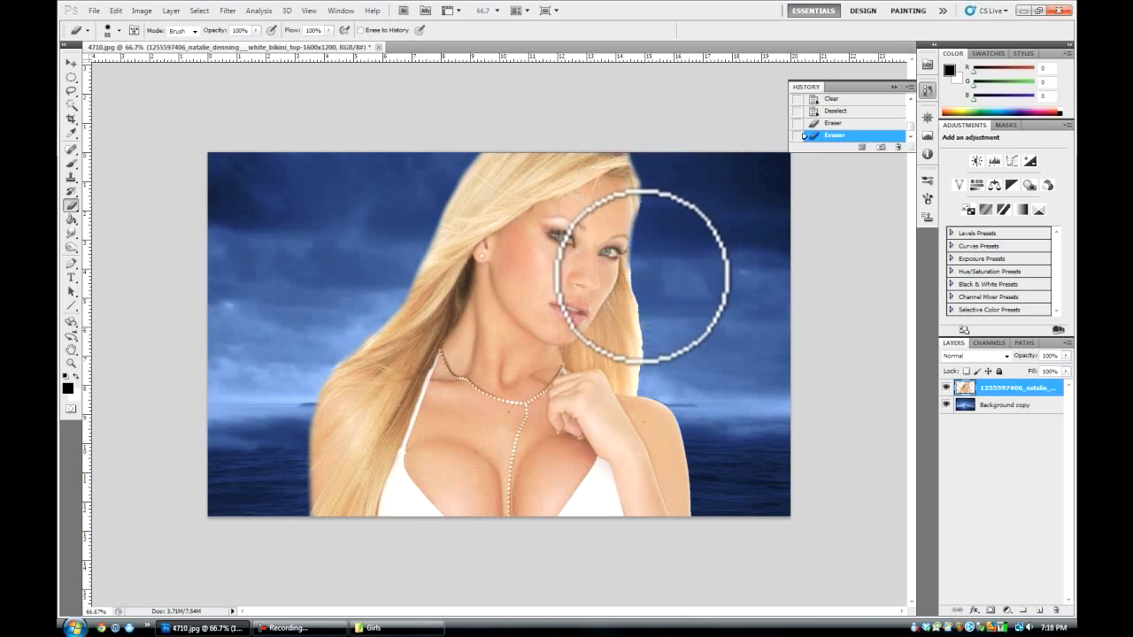
drag(641, 277, 654, 375)
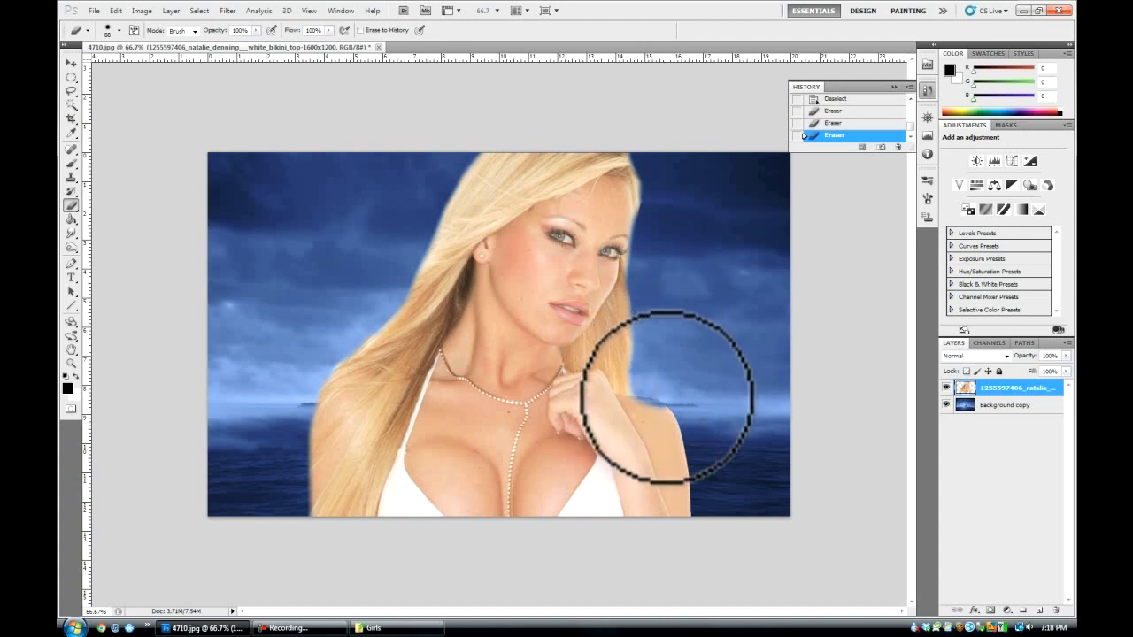
drag(667, 397, 697, 521)
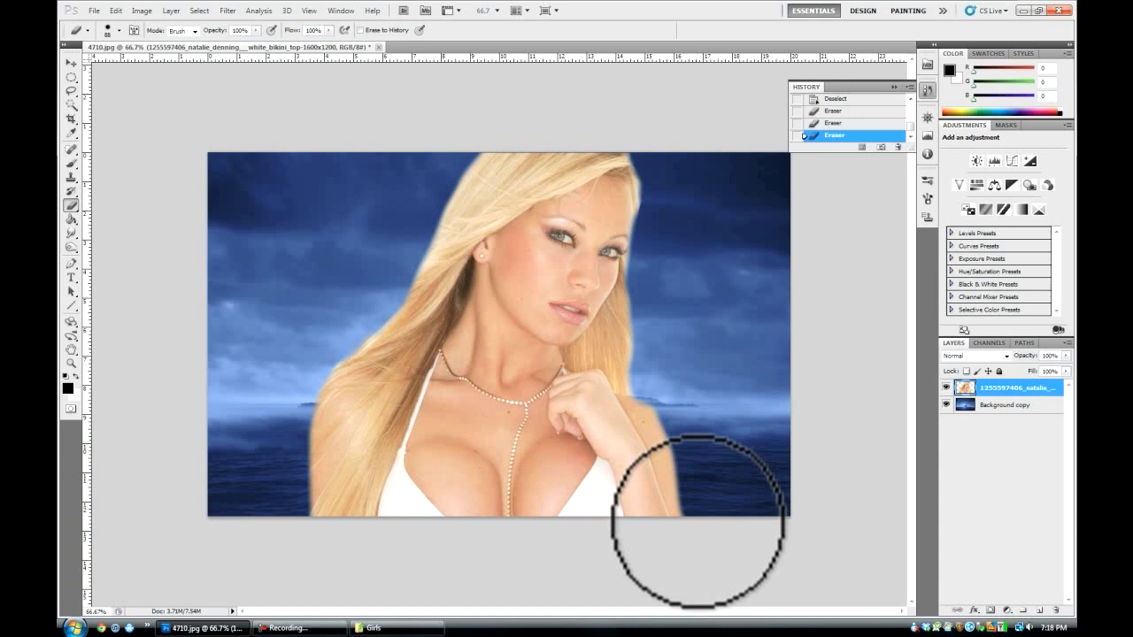
- Duplicate the portrait layer twice, hide the lowest copy, and select the middle one
click(70, 62)
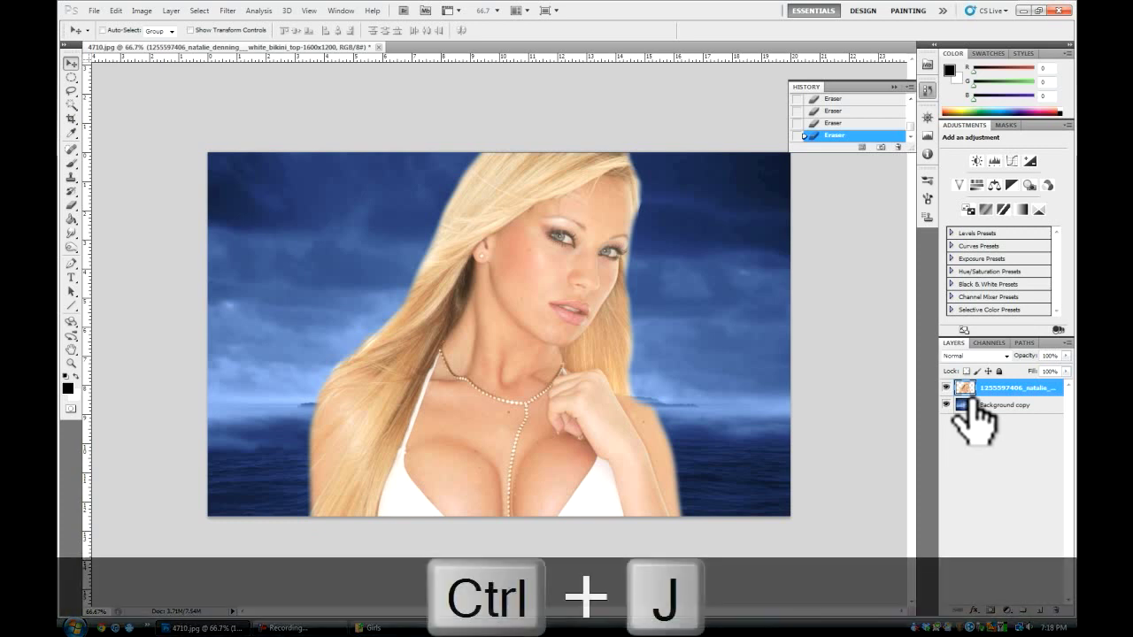
key(ctrl+j)
key(ctrl+j)
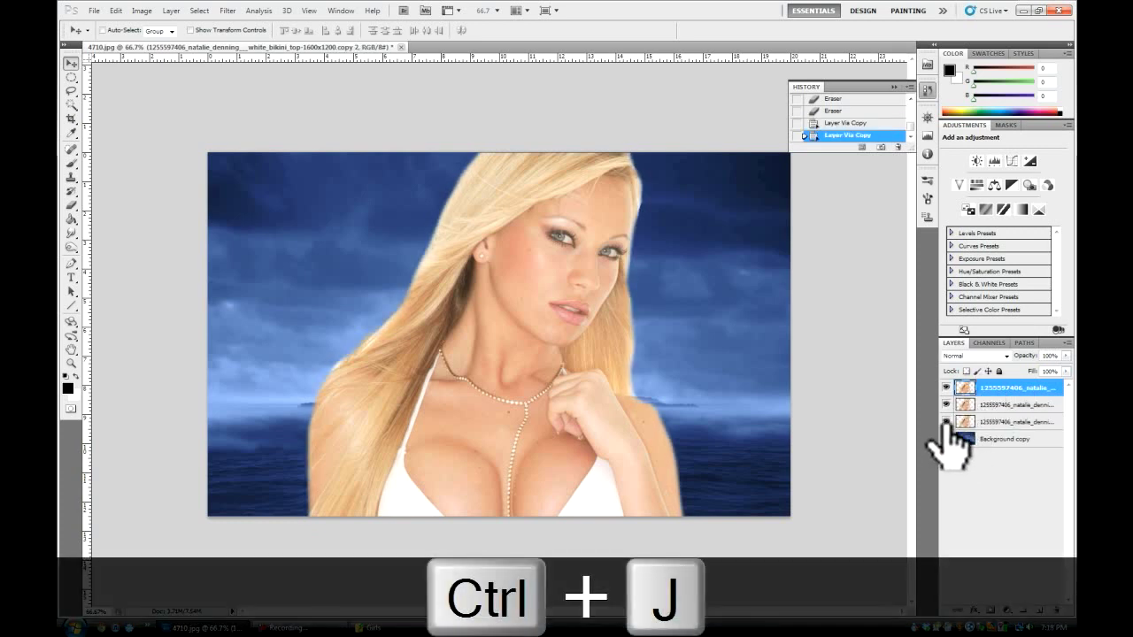
click(946, 422)
click(1005, 405)
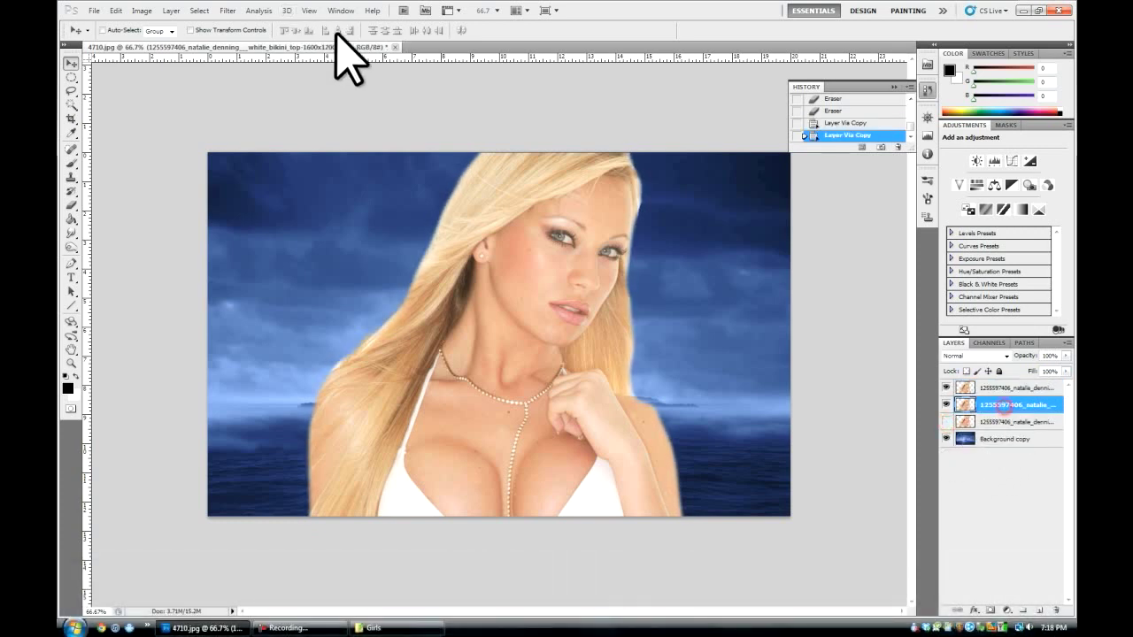
- Apply Filter > Artistic > Plastic Wrap to the middle copy with adjusted Highlight Strength
click(227, 11)
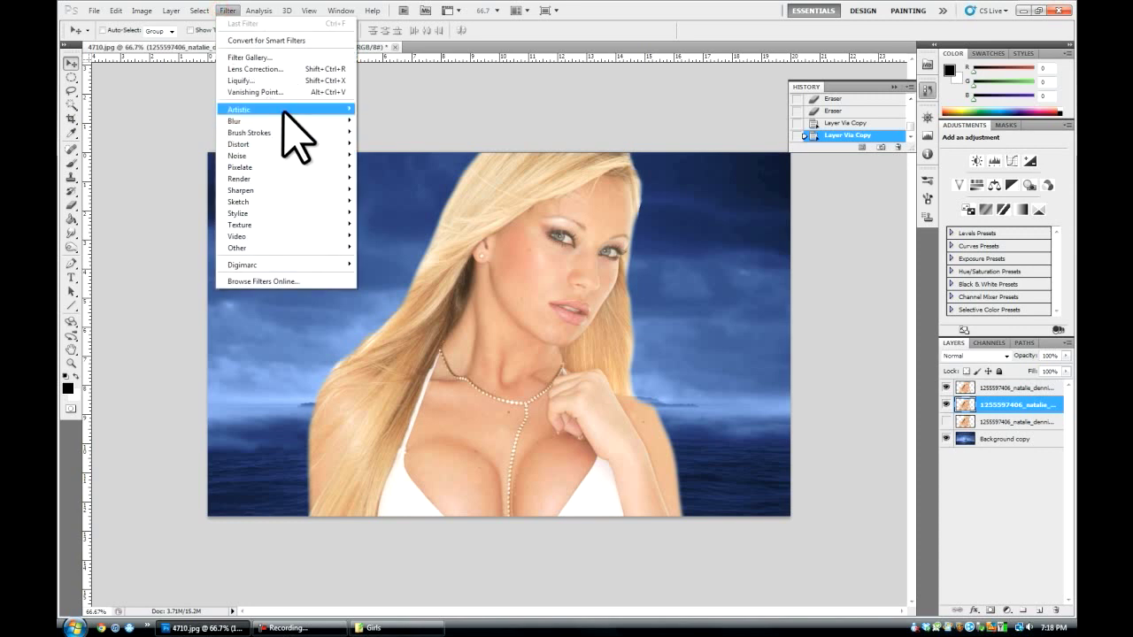
mouse_move(266, 109)
click(398, 201)
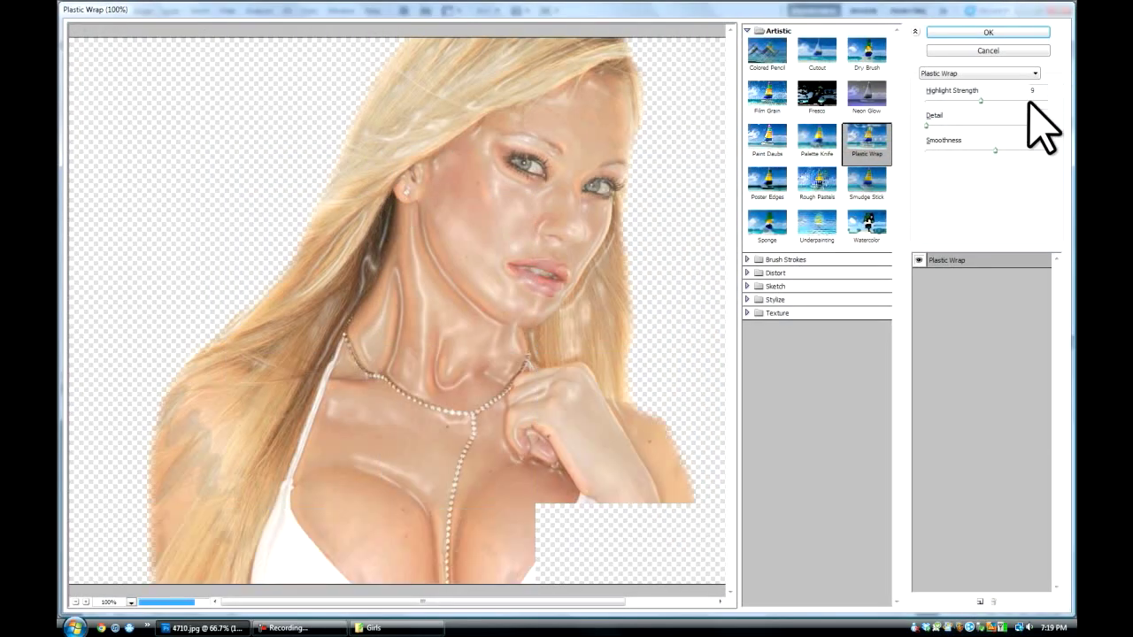
click(982, 100)
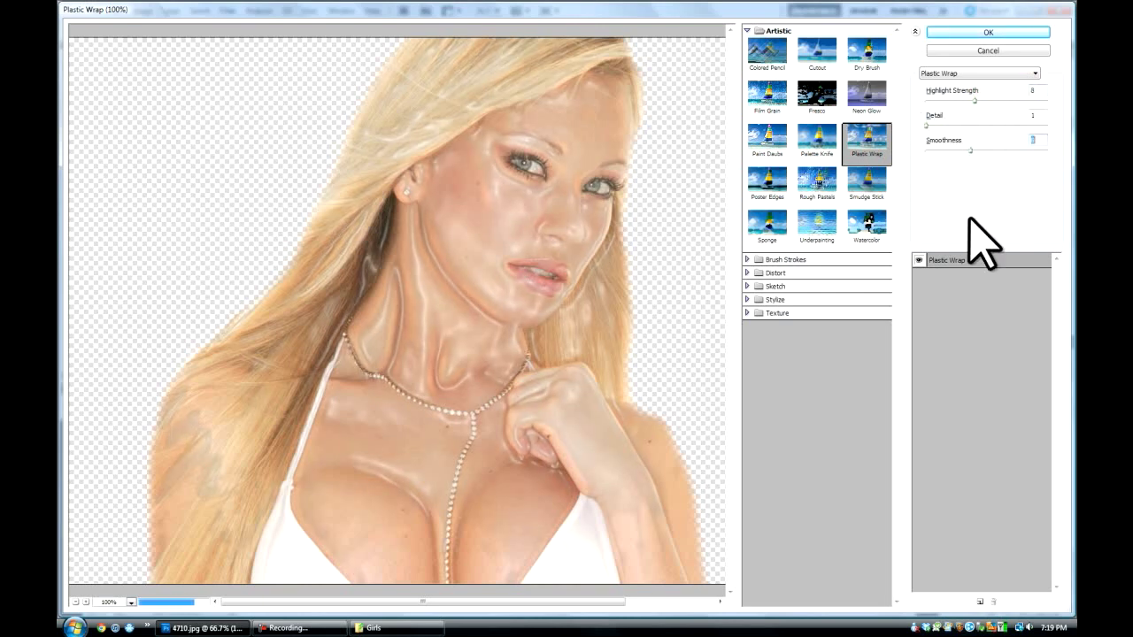
click(992, 32)
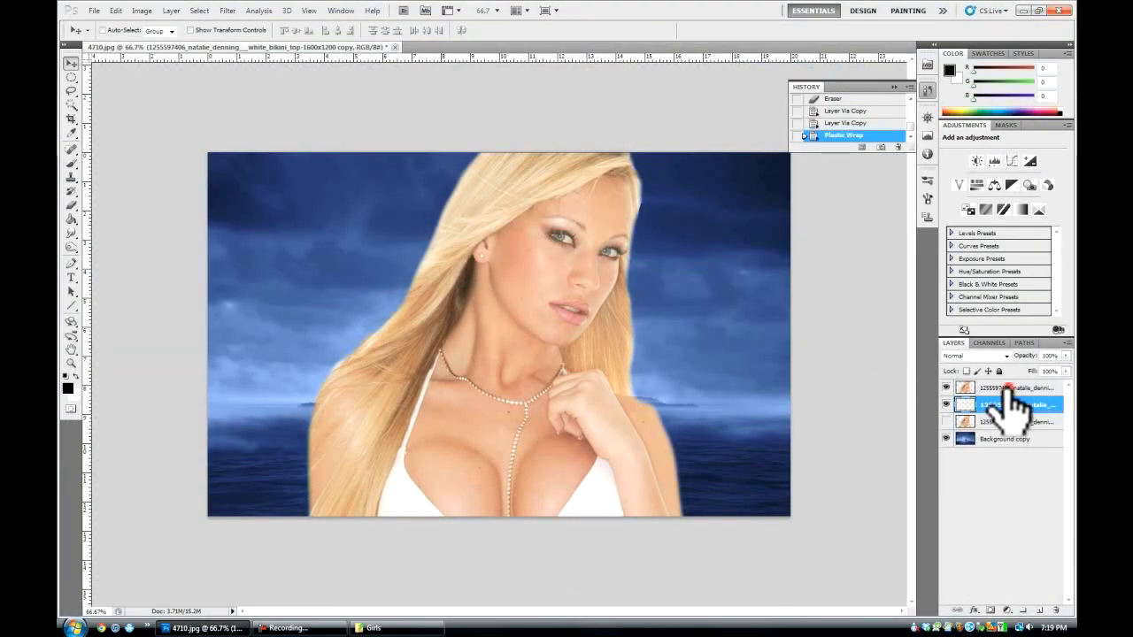
- Open Filter > Sketch > Chrome on the top copy and raise Detail to maximum
click(1008, 388)
click(229, 11)
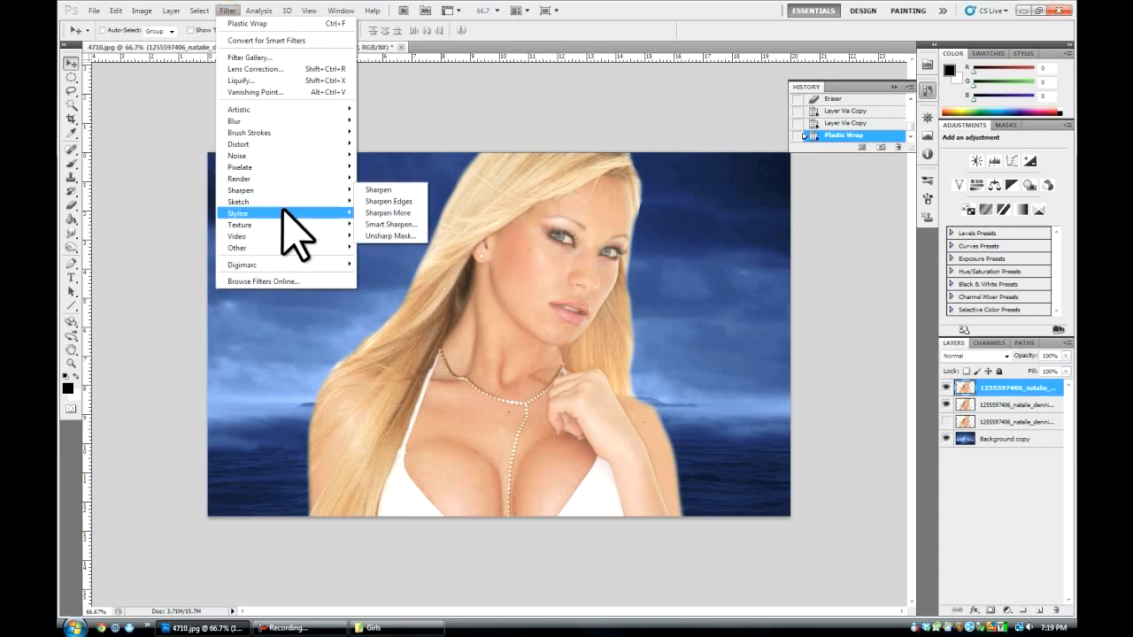
mouse_move(239, 202)
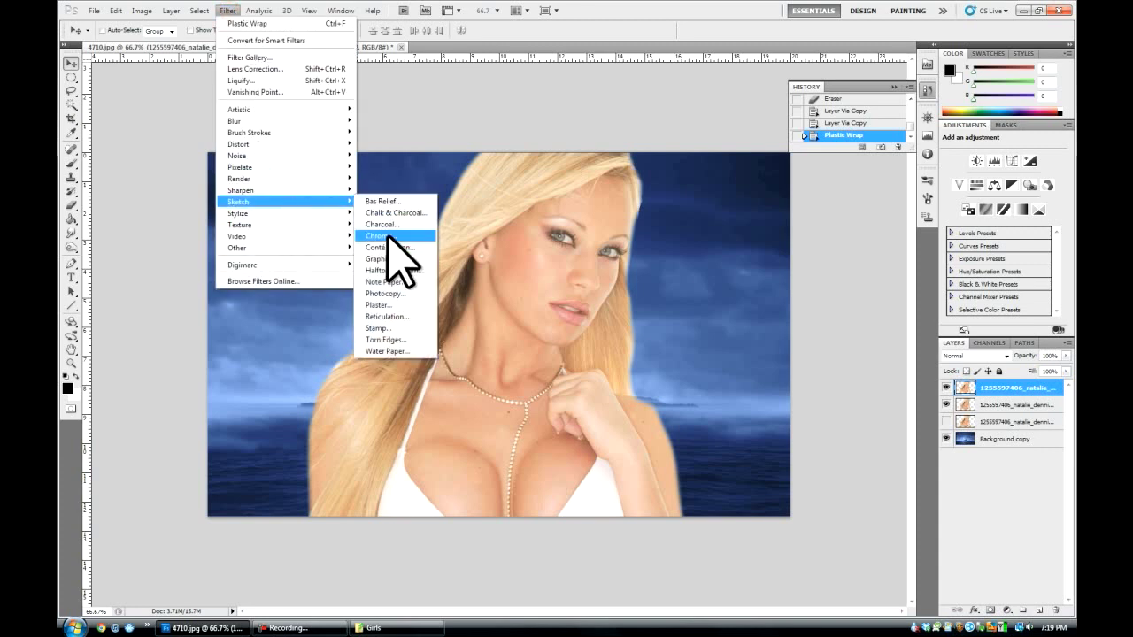
click(389, 237)
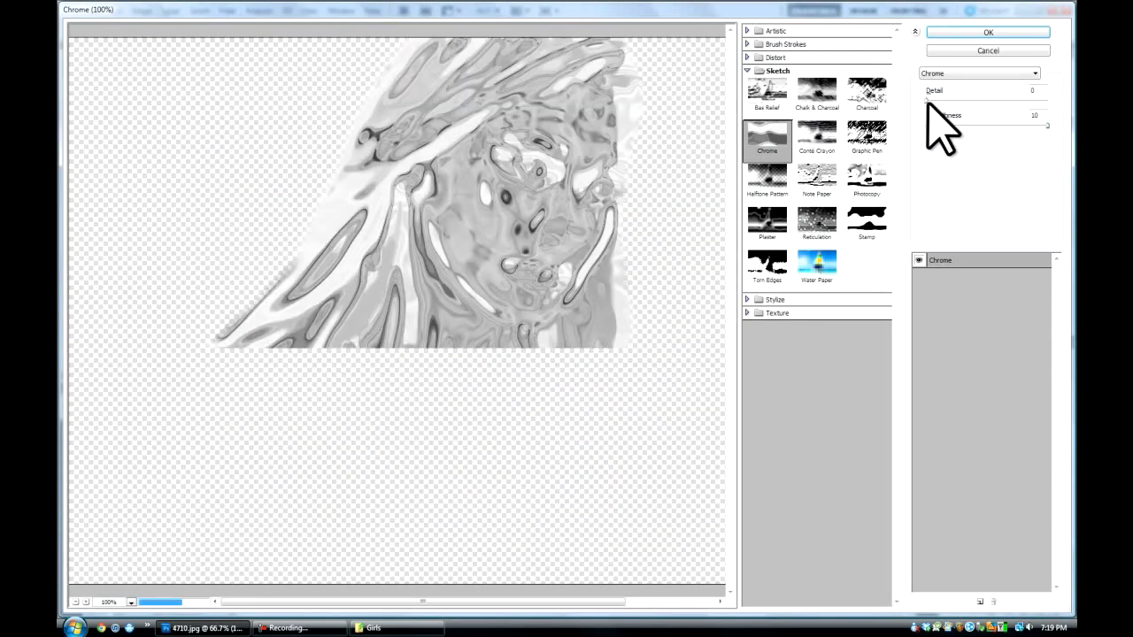
click(926, 100)
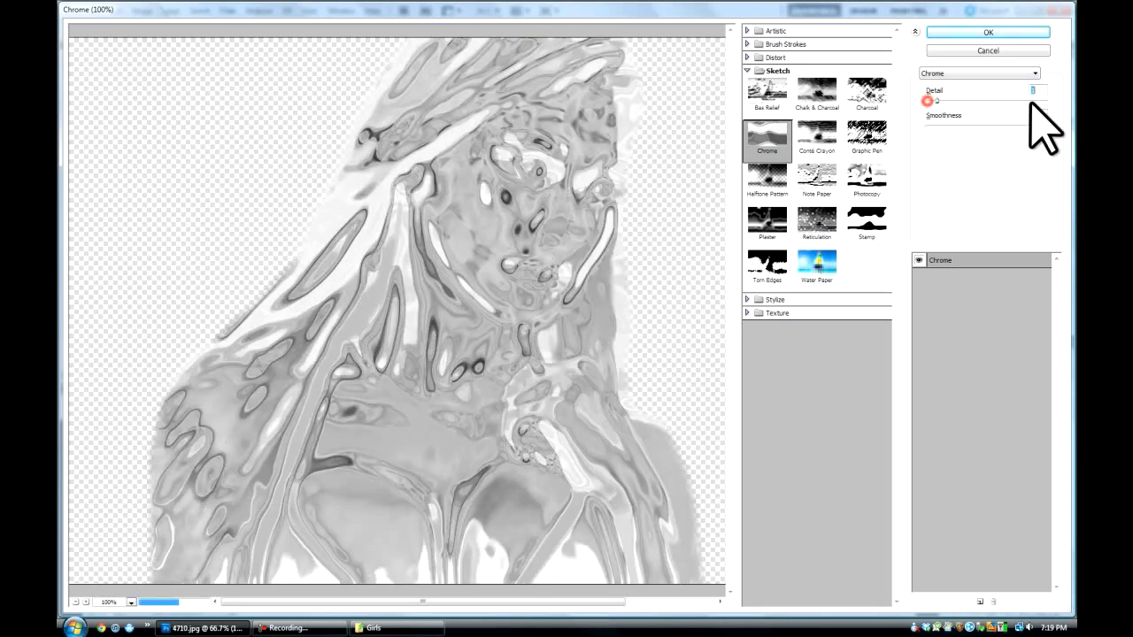
drag(1029, 101, 1072, 104)
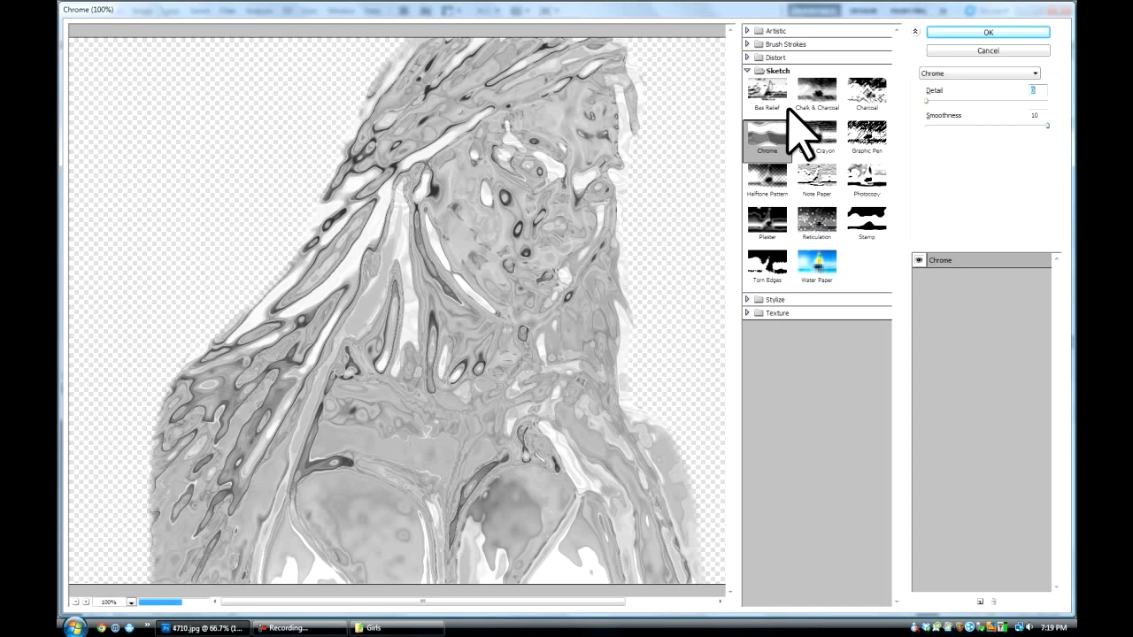
- Apply the Chrome filter, then try merging the two layers and undo it
click(963, 34)
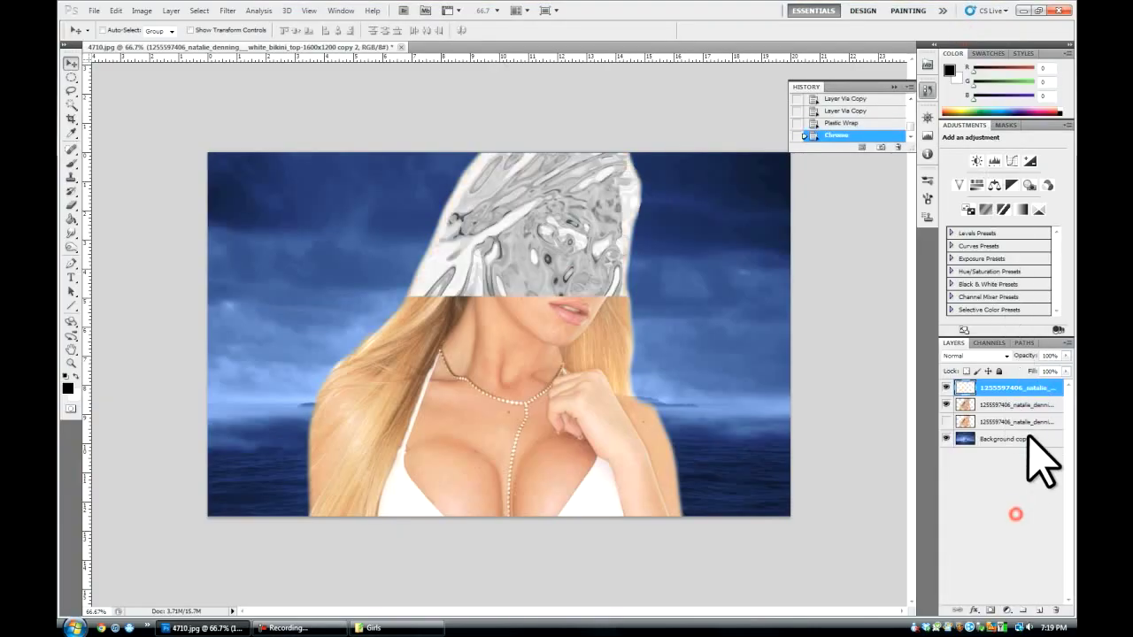
click(1013, 405)
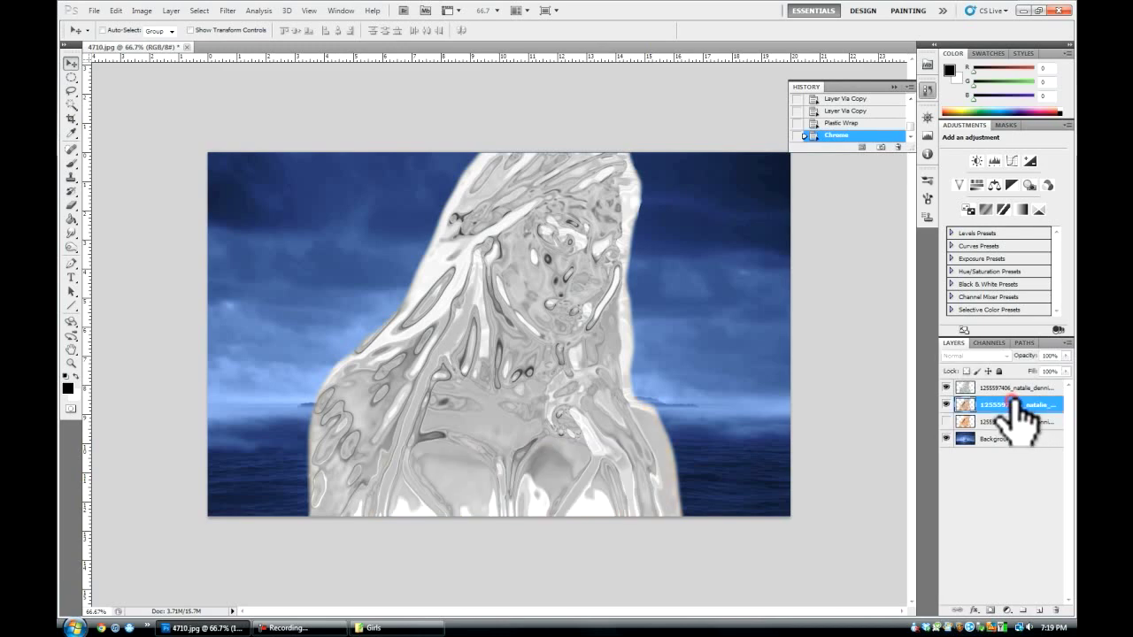
shift+click(1023, 388)
right_click(1026, 394)
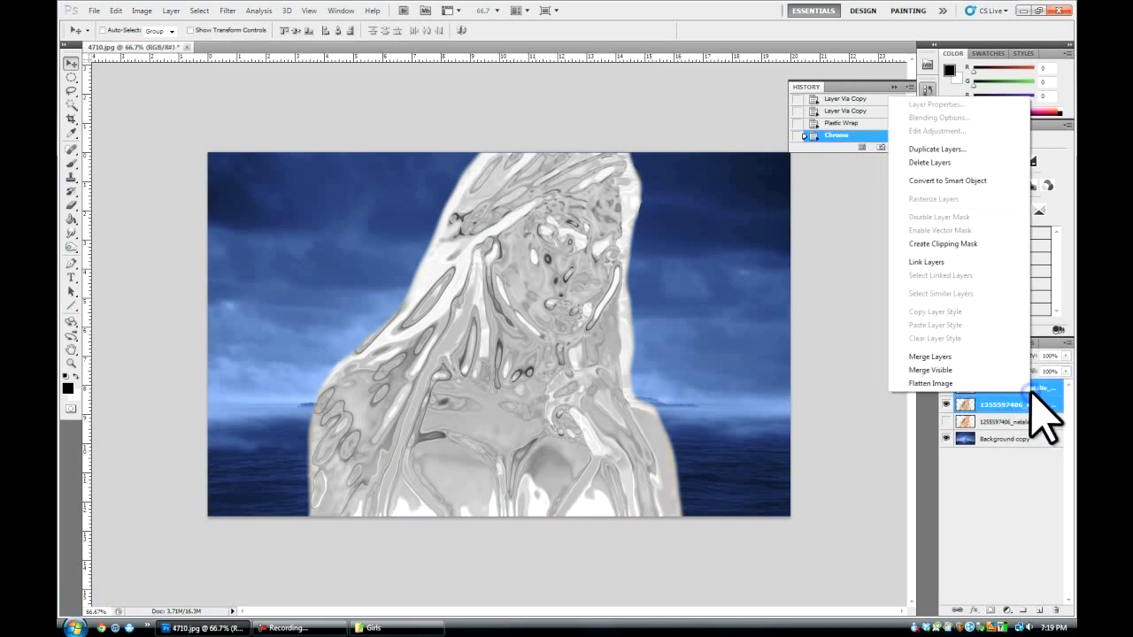
click(930, 356)
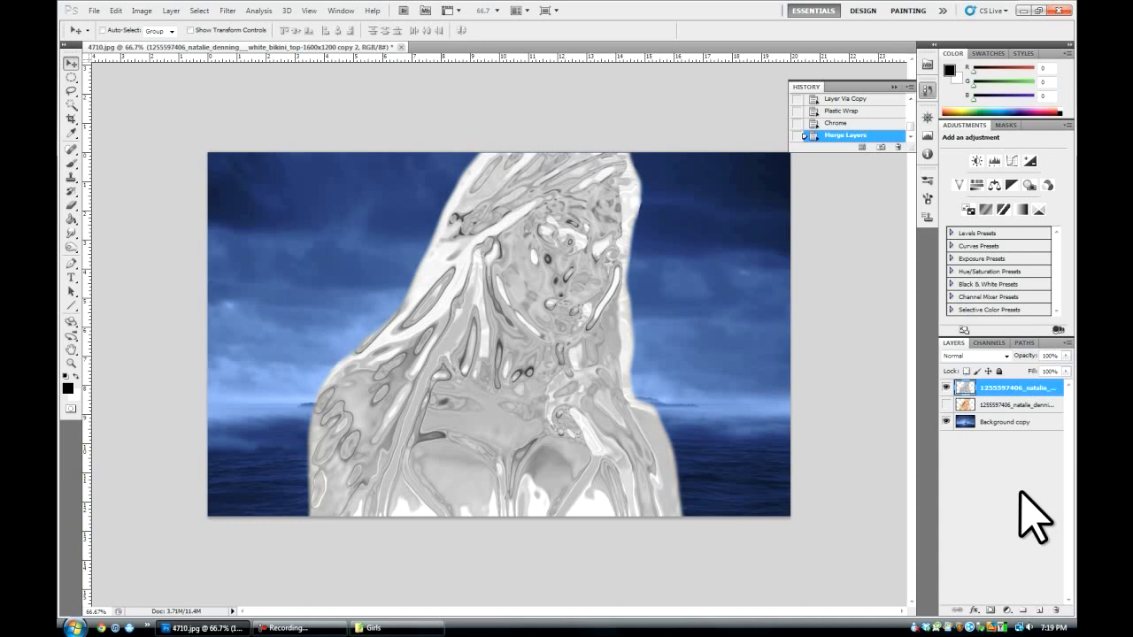
key(ctrl+z)
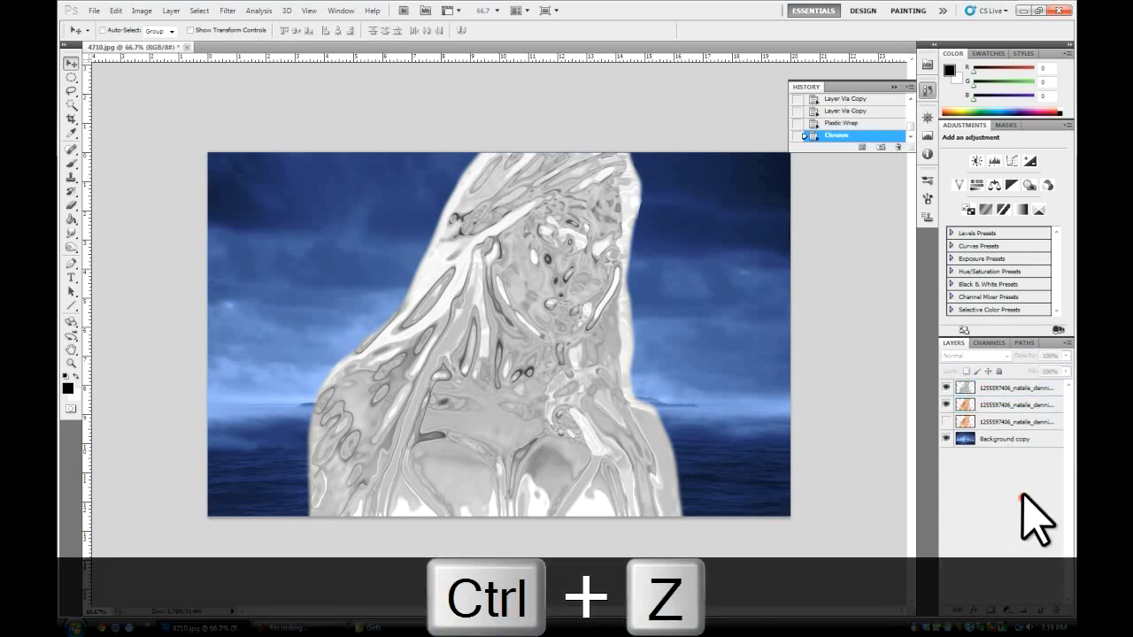
- Set the chrome layer to Overlay and merge it into the portrait layer
click(1023, 498)
click(1011, 387)
click(1006, 356)
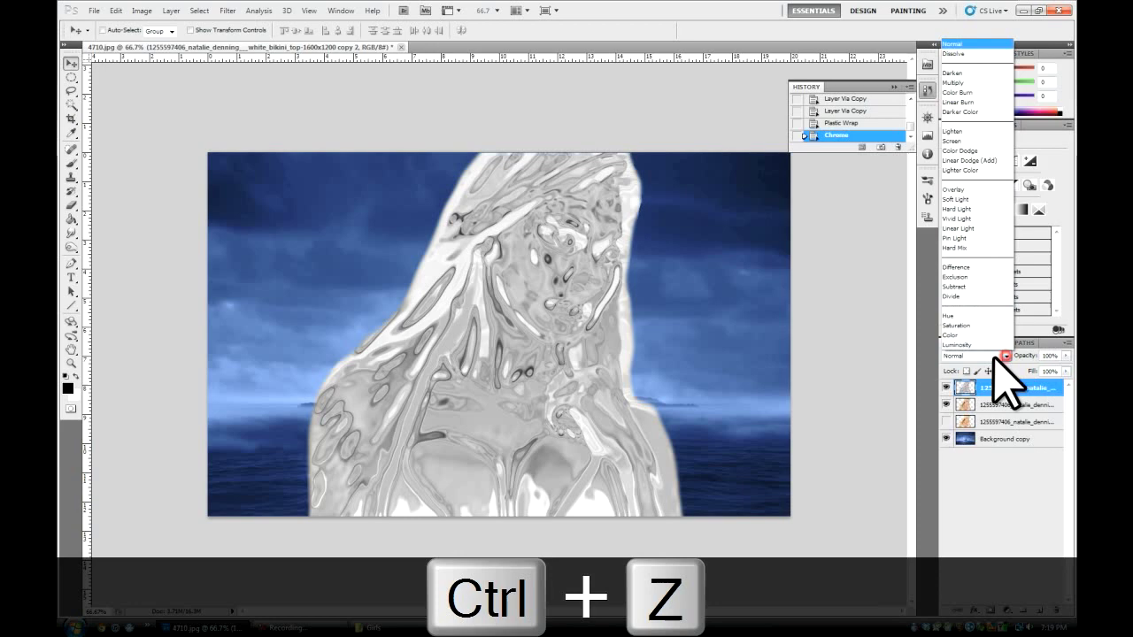
click(965, 190)
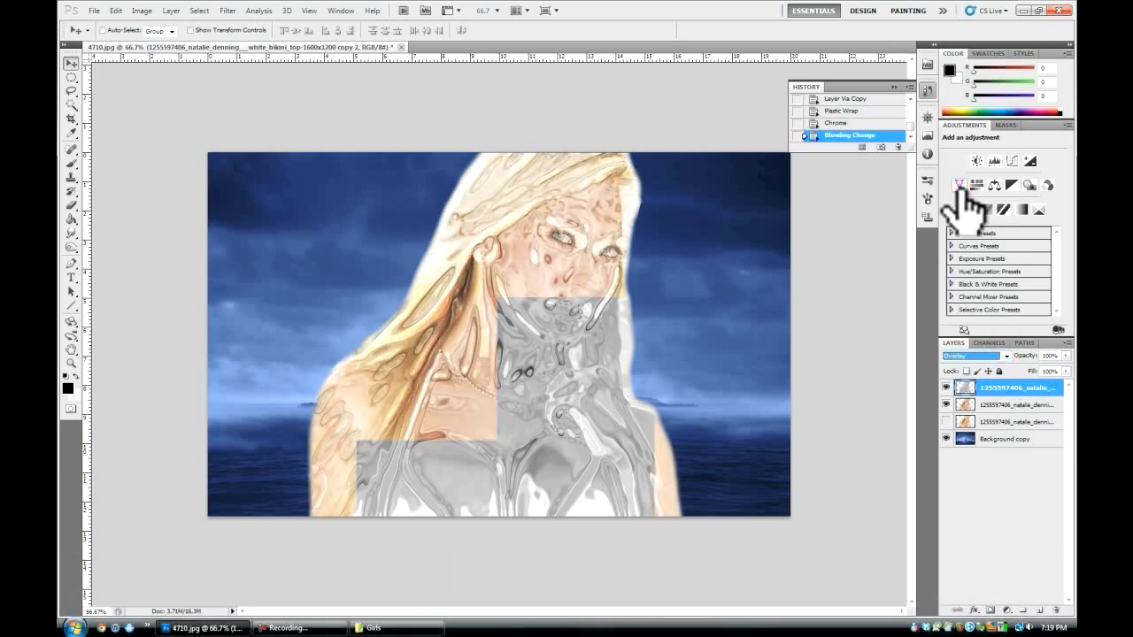
shift+click(1016, 405)
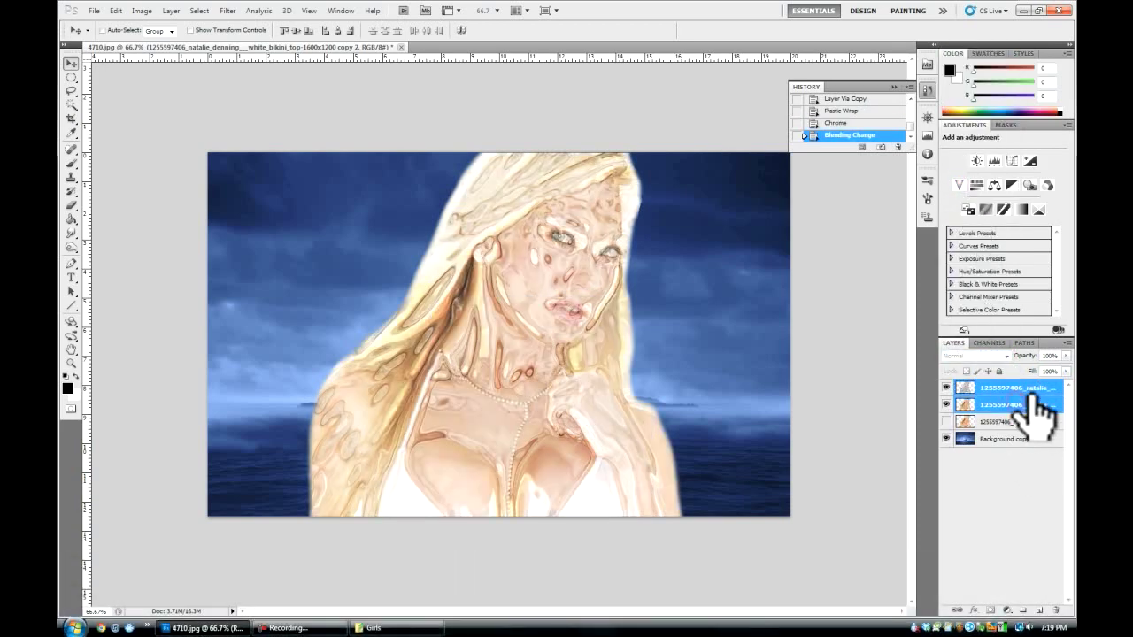
right_click(1034, 395)
click(933, 357)
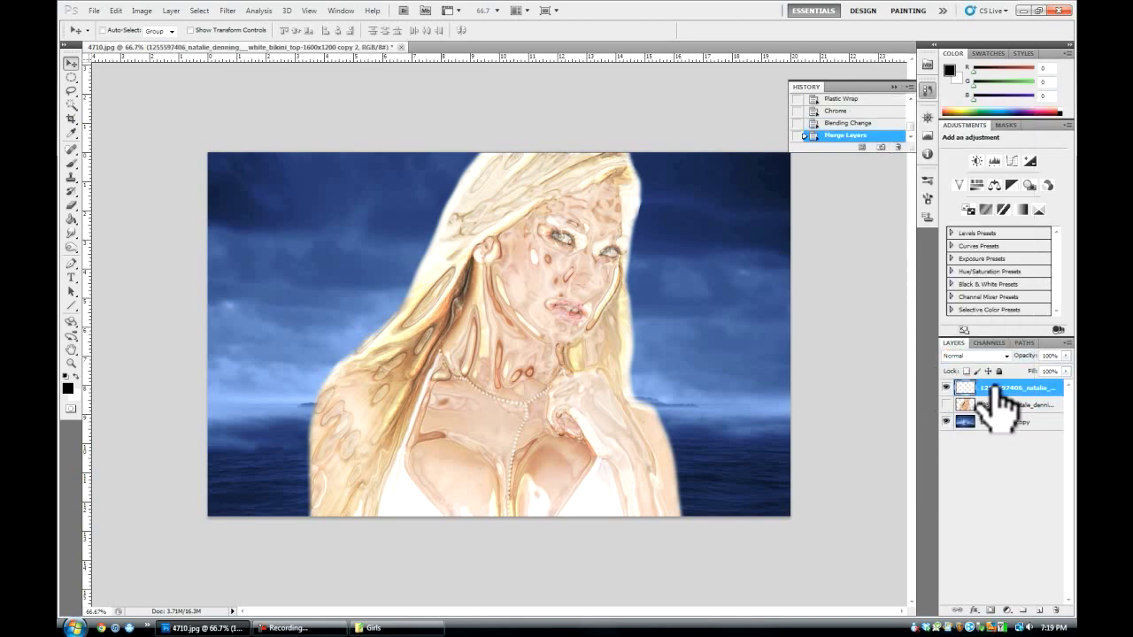
- Convert the merged figure to greyscale with Image > Adjustments > Black & White
click(143, 11)
mouse_move(161, 41)
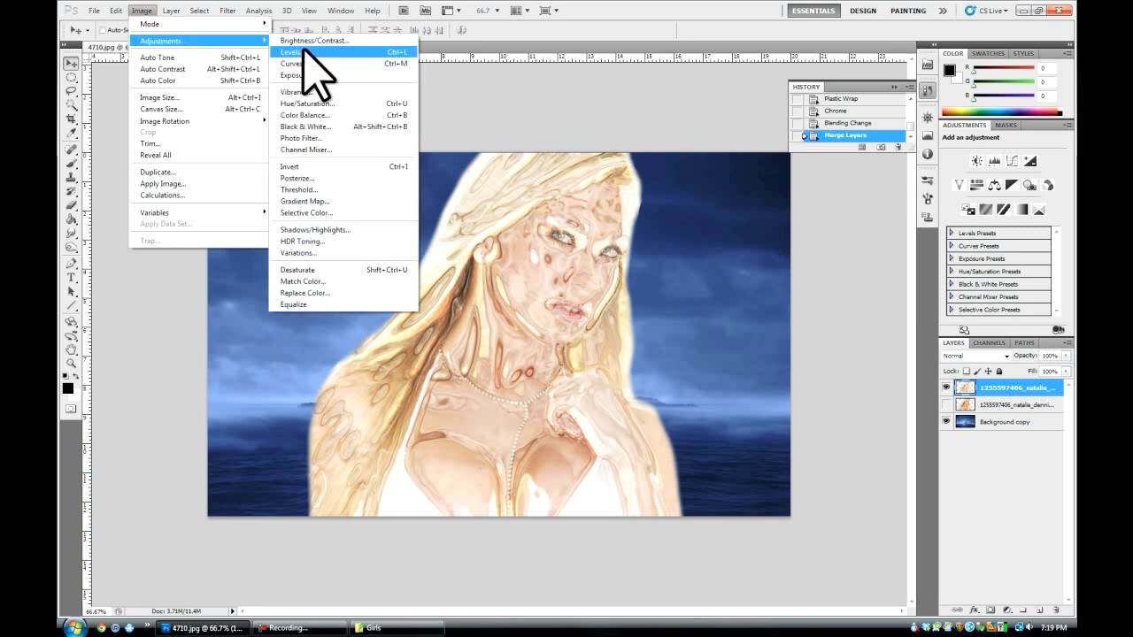
click(319, 126)
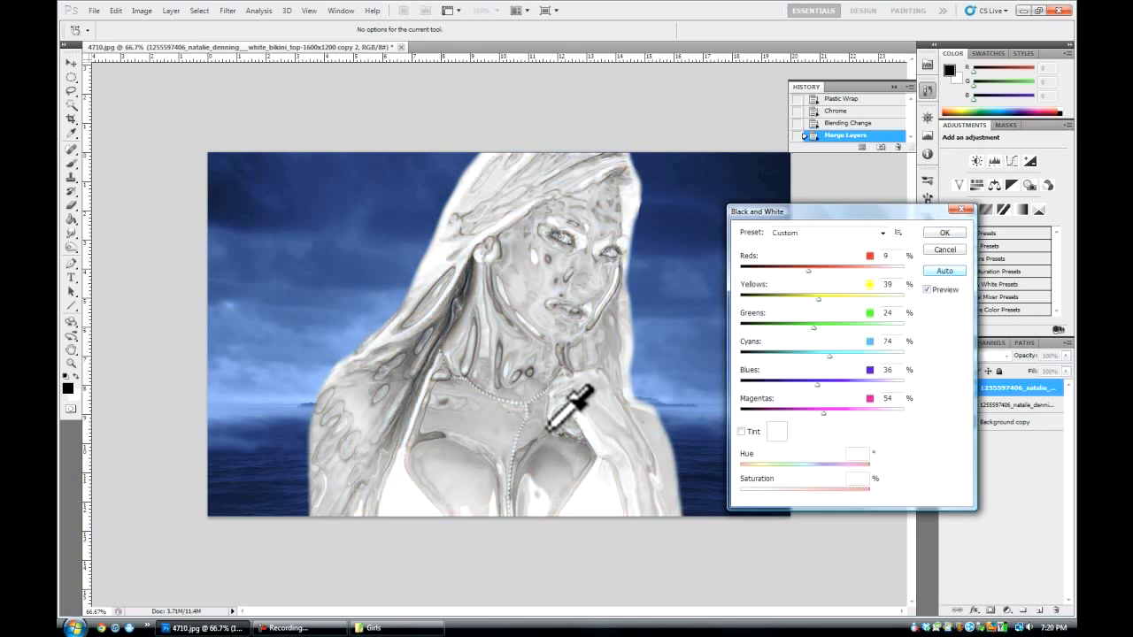
click(945, 233)
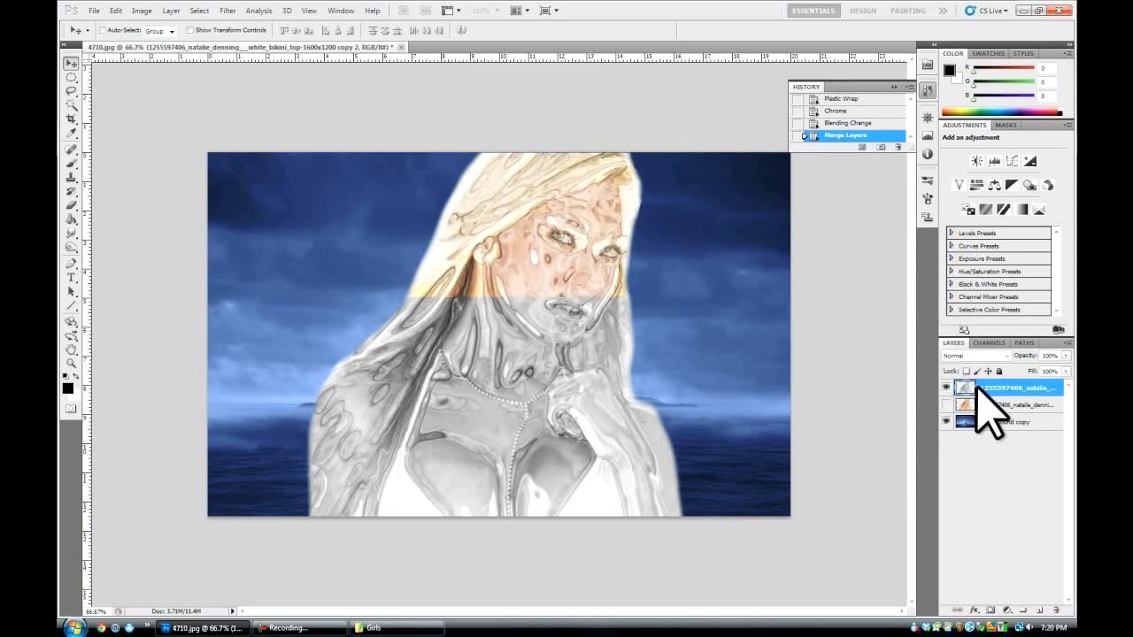
- Brighten the figure's tones with a raised Curves adjustment
click(143, 10)
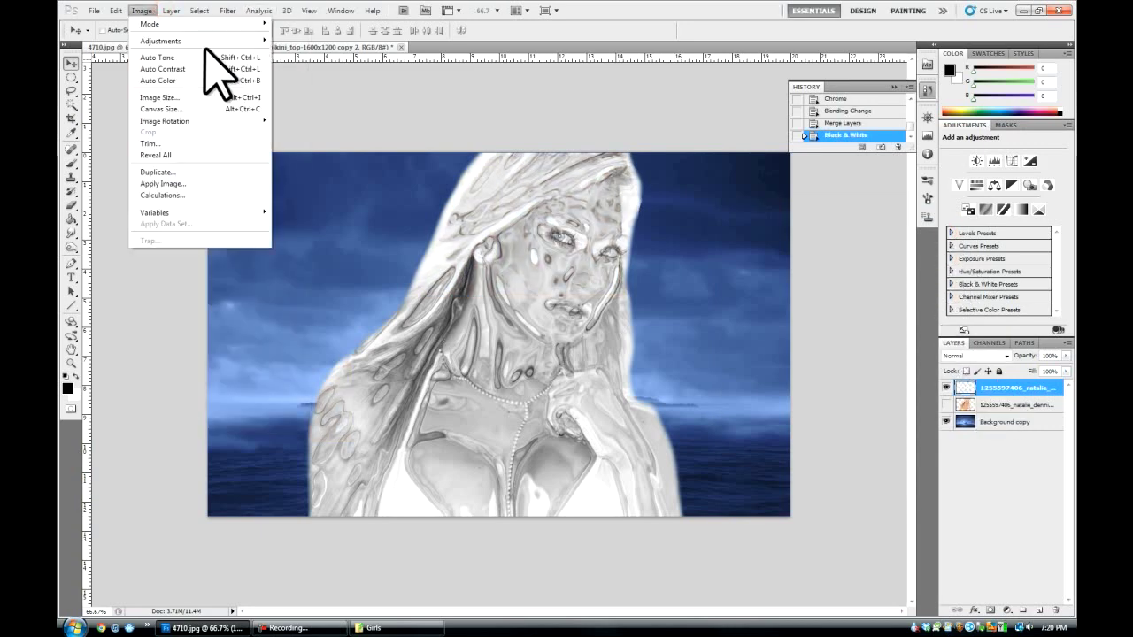
mouse_move(160, 40)
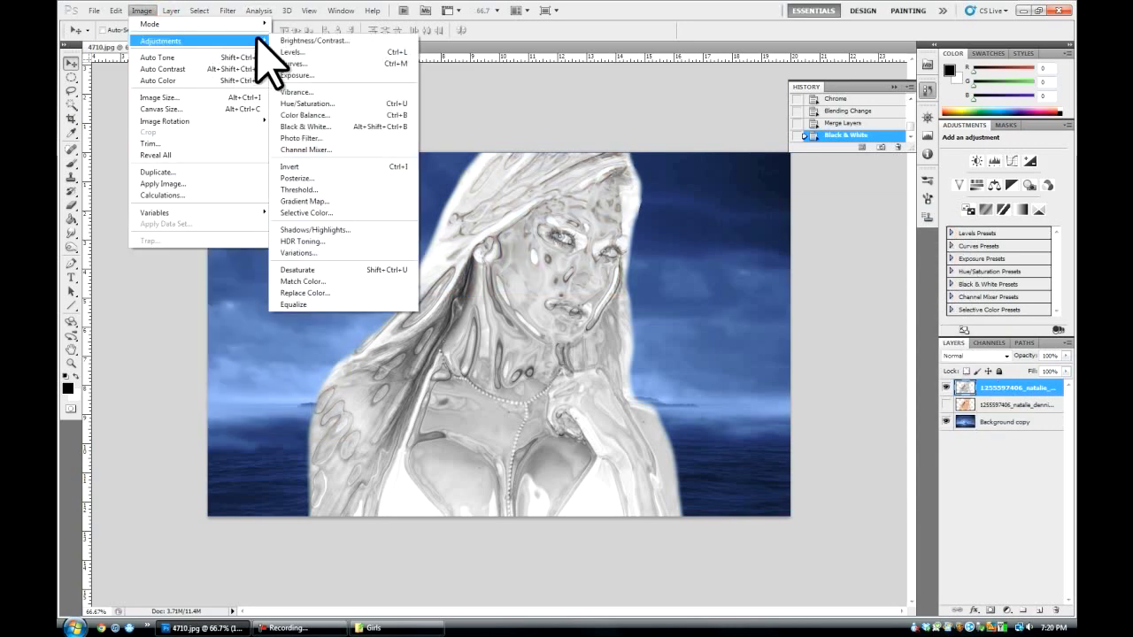
click(310, 64)
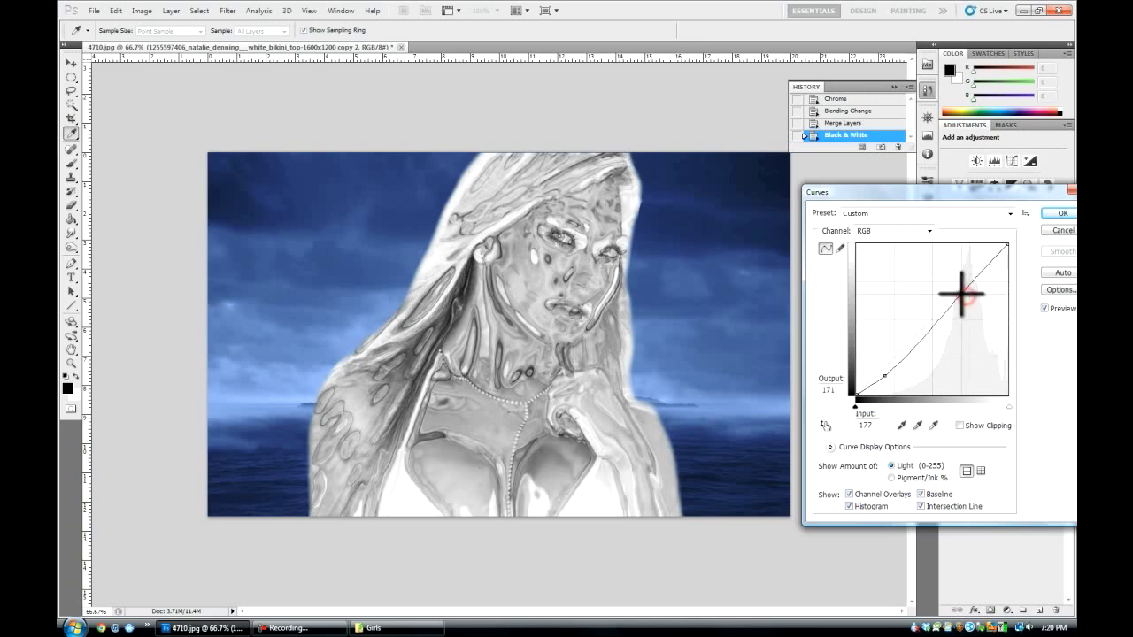
click(1049, 209)
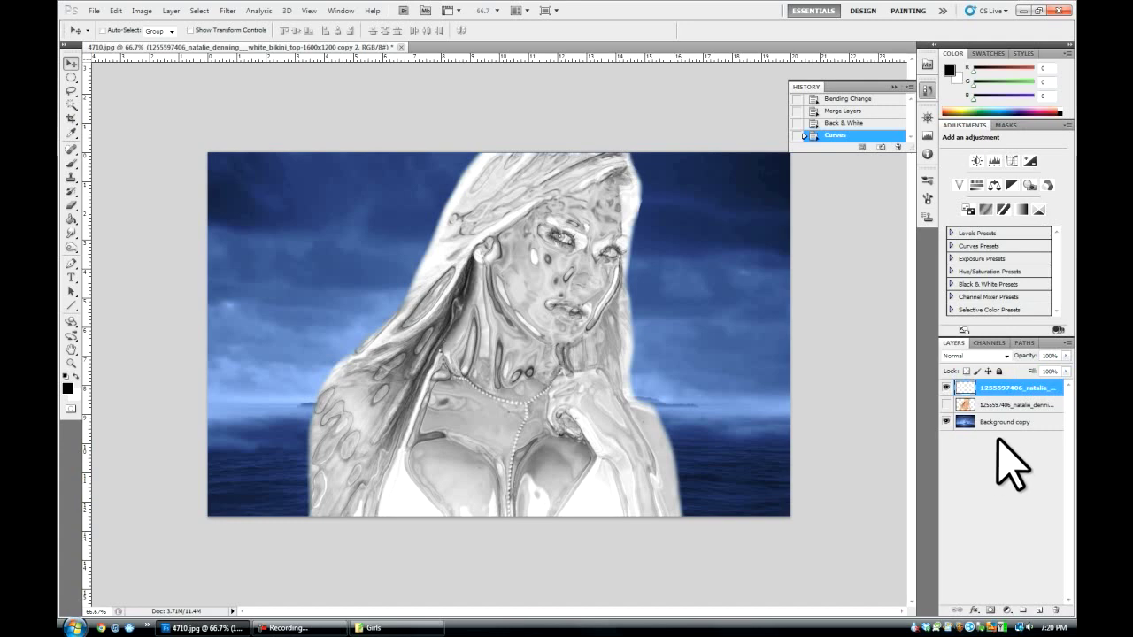
- Convert the Background copy sea layer to black and white and hide the figure layers
drag(999, 394, 894, 403)
click(1004, 423)
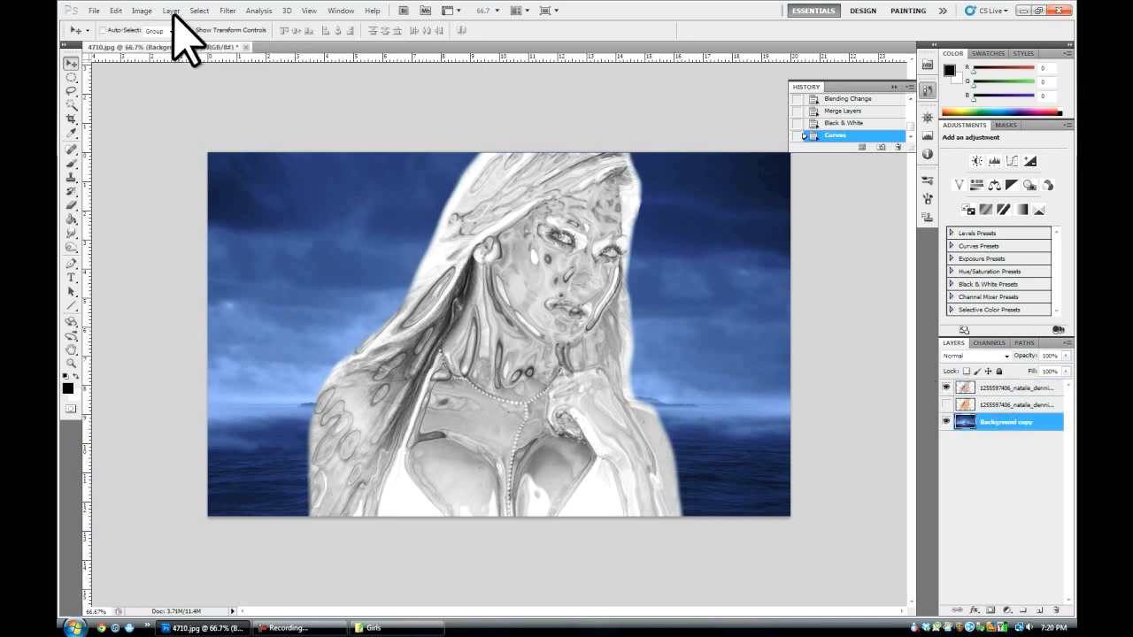
click(171, 11)
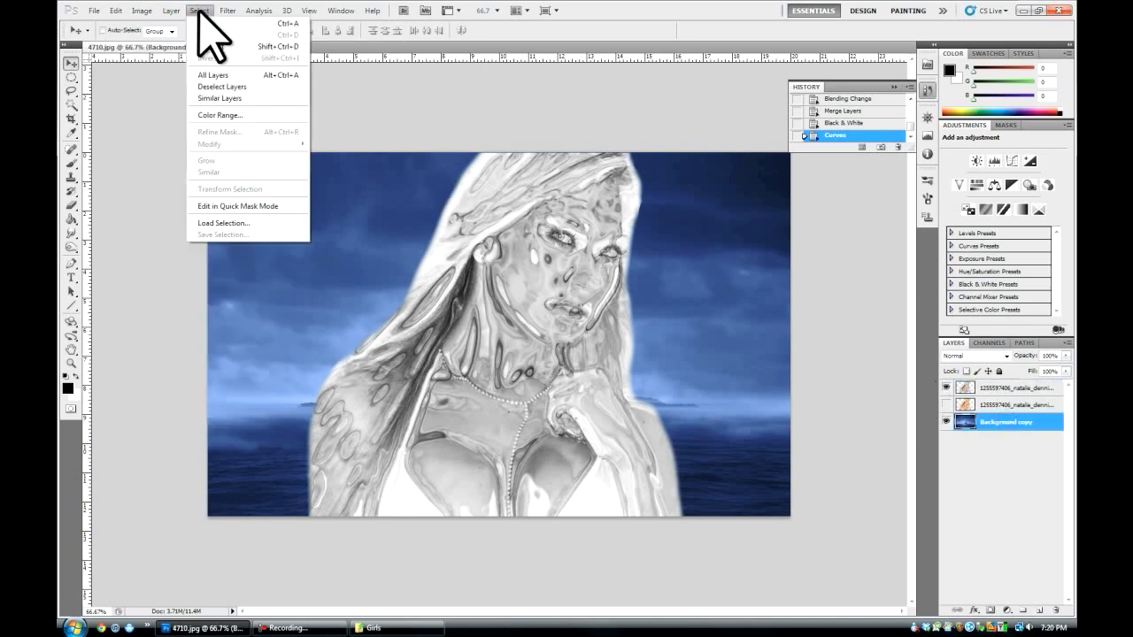
mouse_move(161, 41)
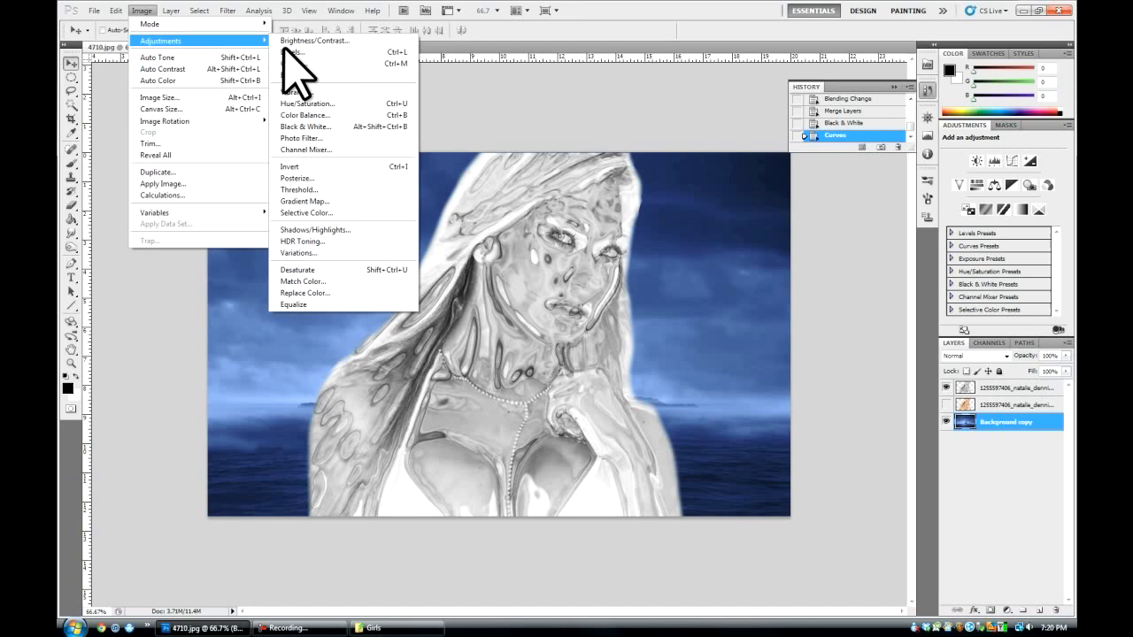
click(323, 126)
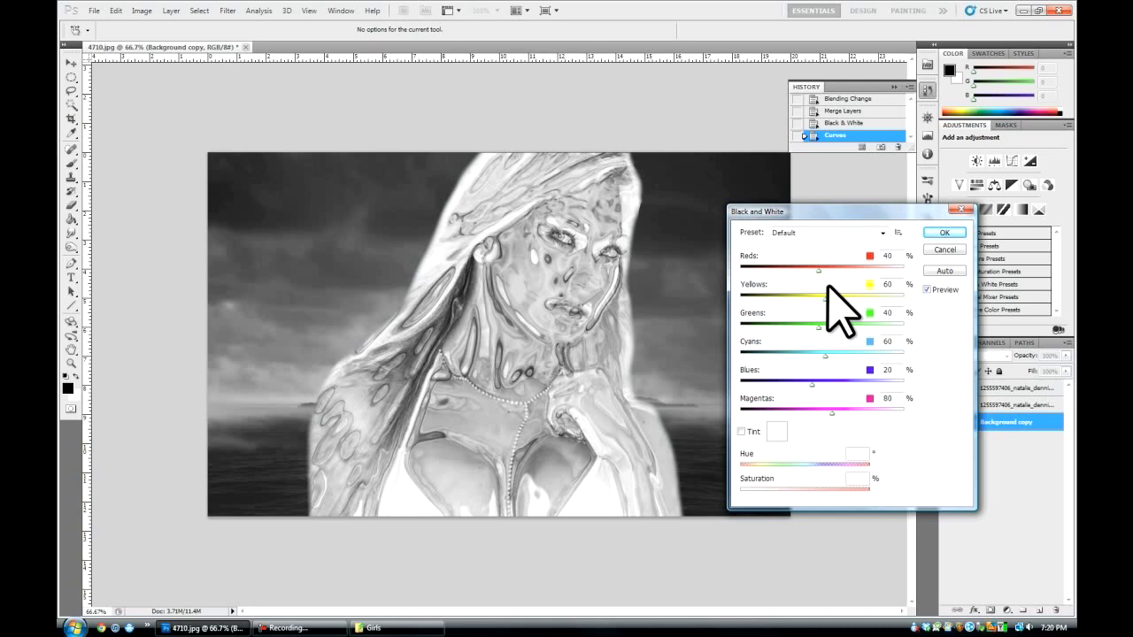
click(945, 233)
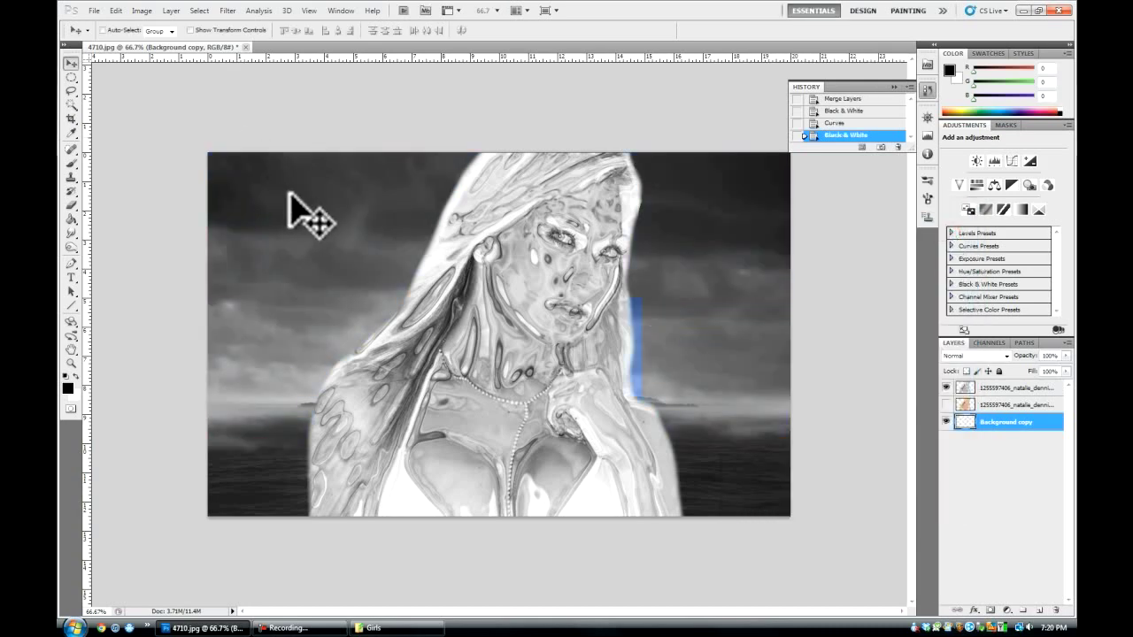
click(946, 388)
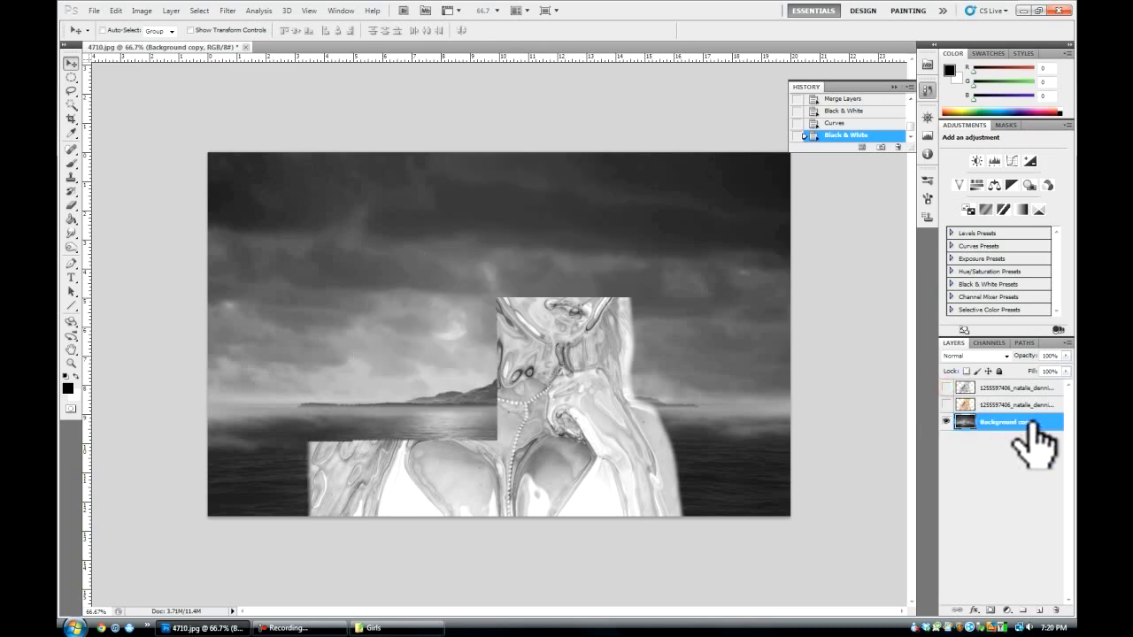
- Colorize the grey sea with Hue/Saturation at hue 200 and saturation 29
click(143, 10)
mouse_move(159, 40)
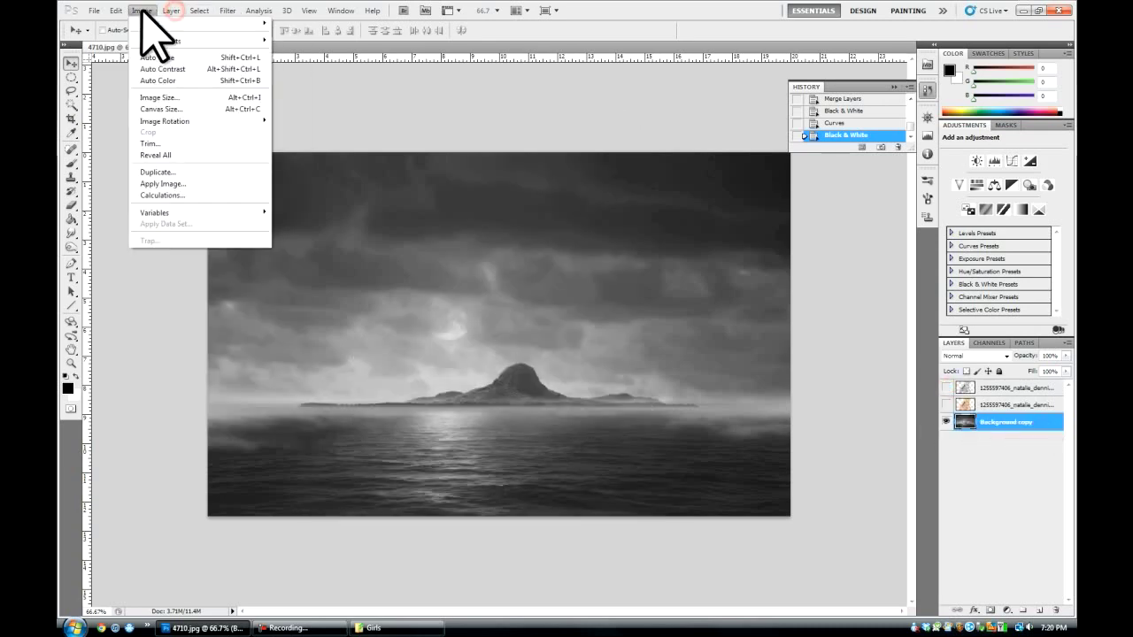
click(346, 104)
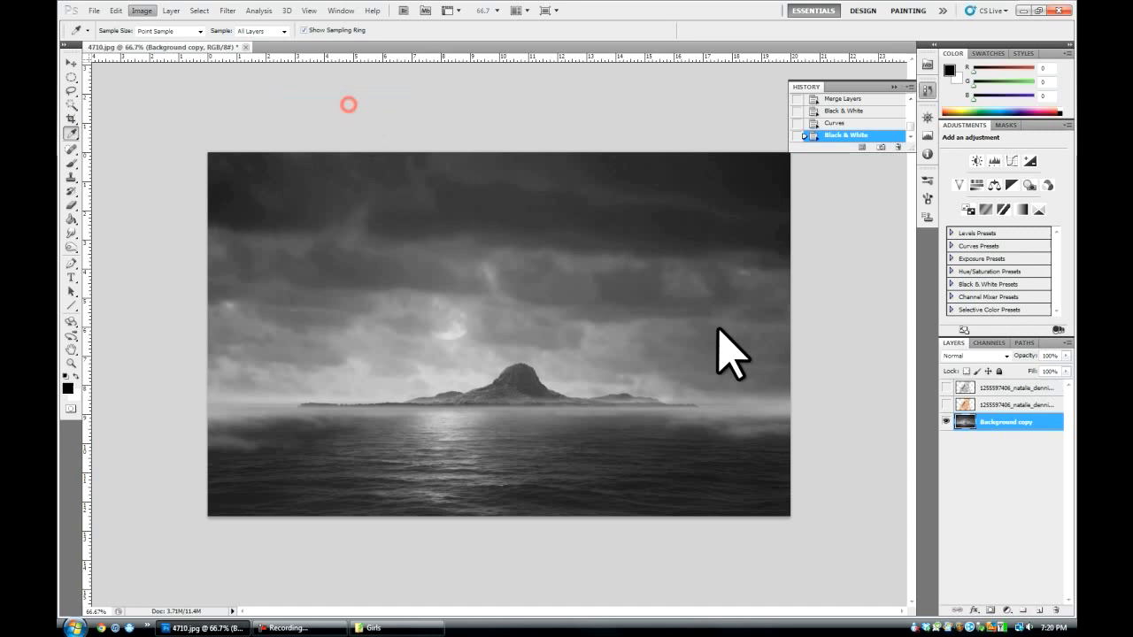
click(953, 336)
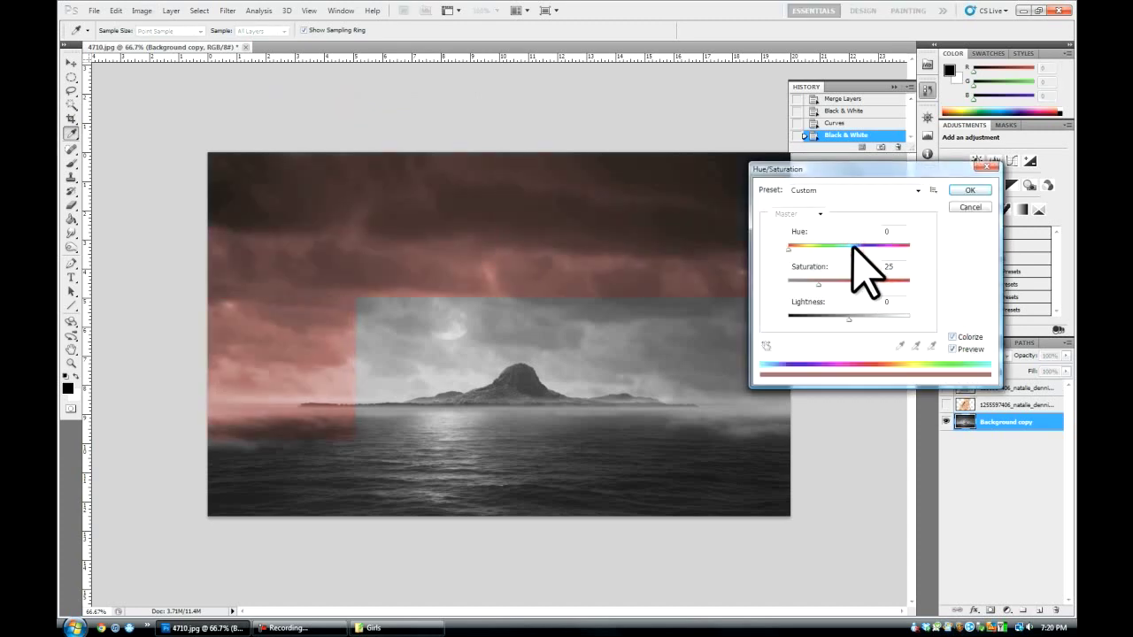
drag(836, 249, 855, 248)
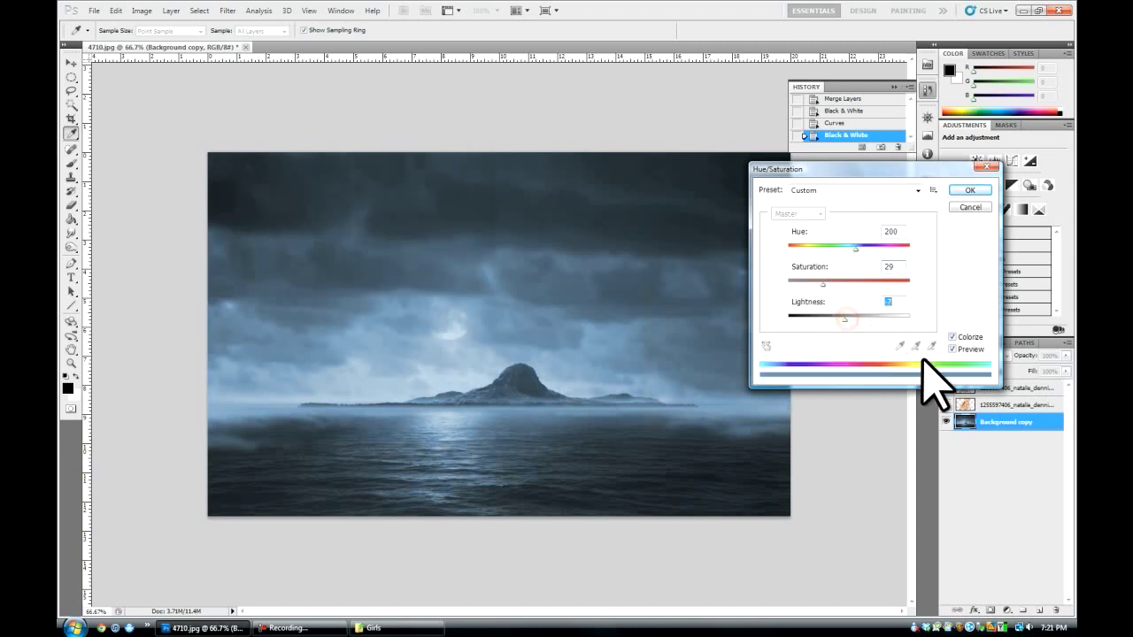
click(970, 190)
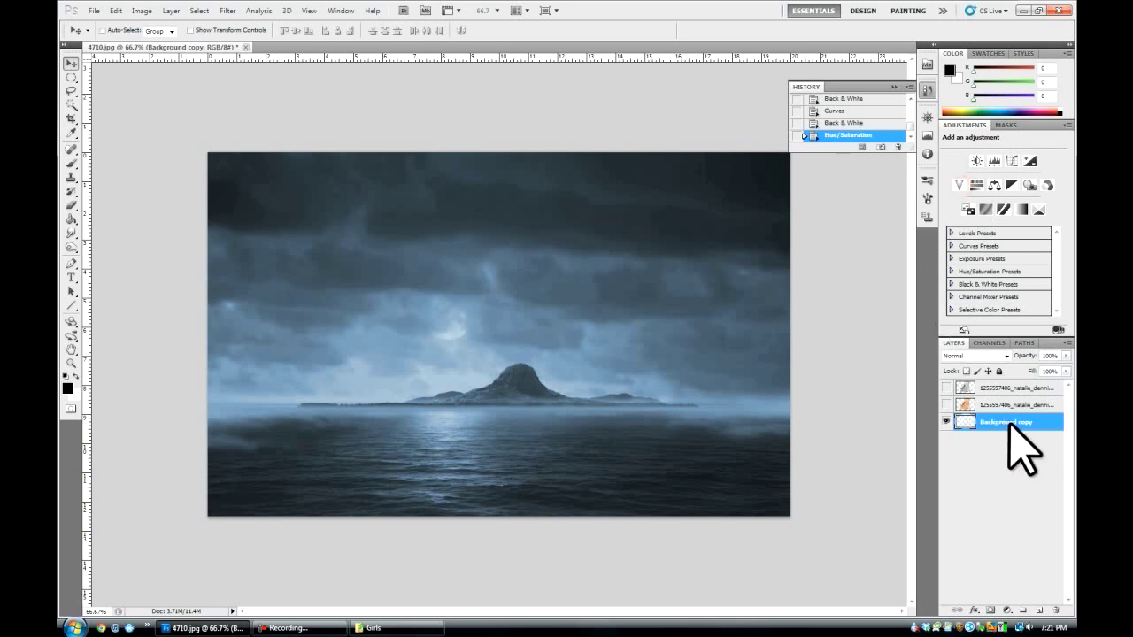
- Move Background copy 2 above the figure, show the figure, and load its outline as a selection
mouse_move(1023, 429)
mouse_down()
mouse_move(1032, 394)
mouse_move(1020, 394)
mouse_up()
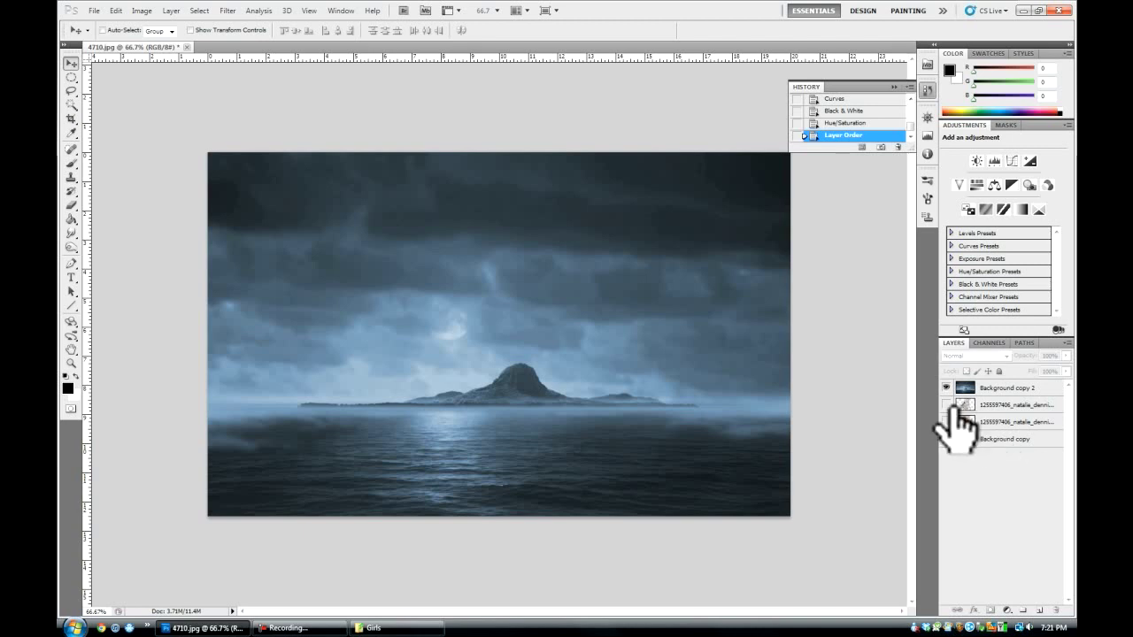
click(946, 405)
click(1006, 391)
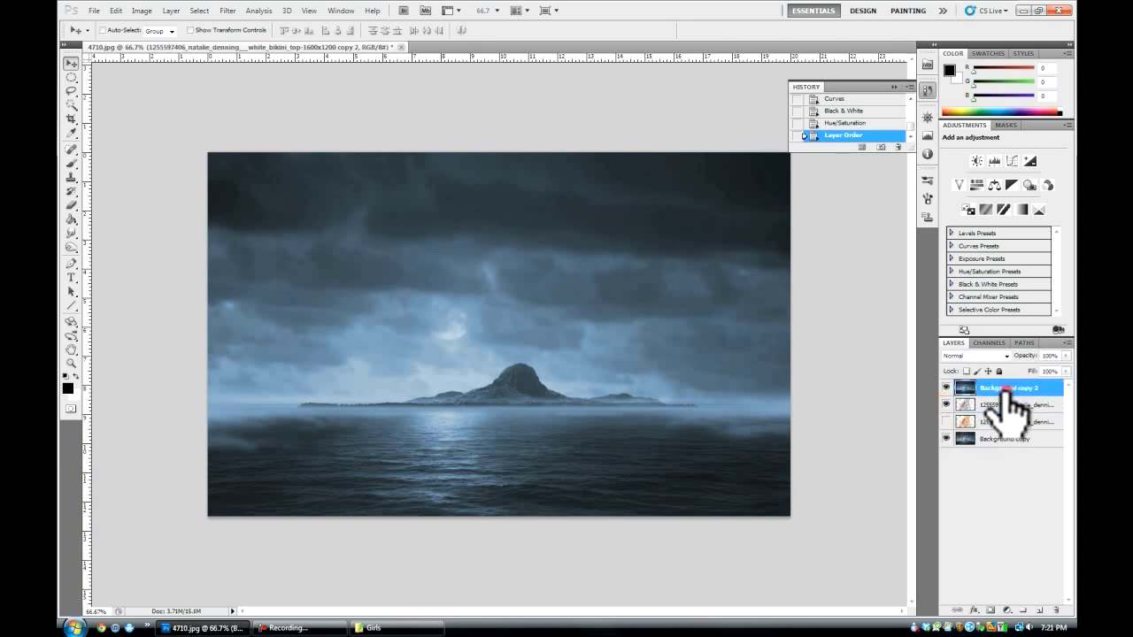
drag(1009, 391, 963, 425)
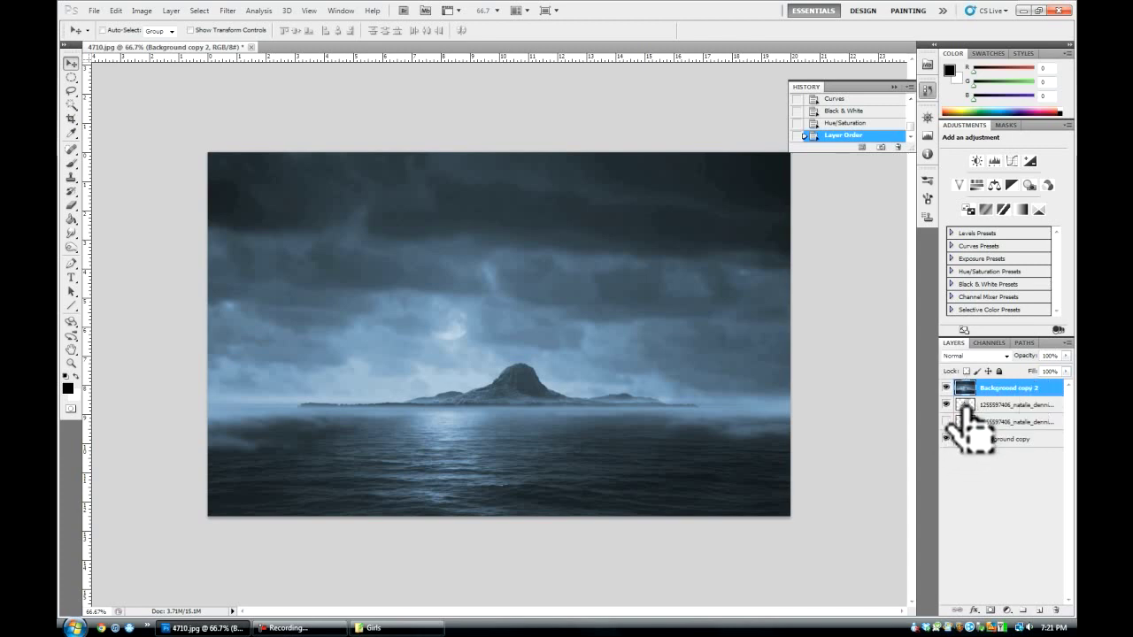
ctrl+click(965, 405)
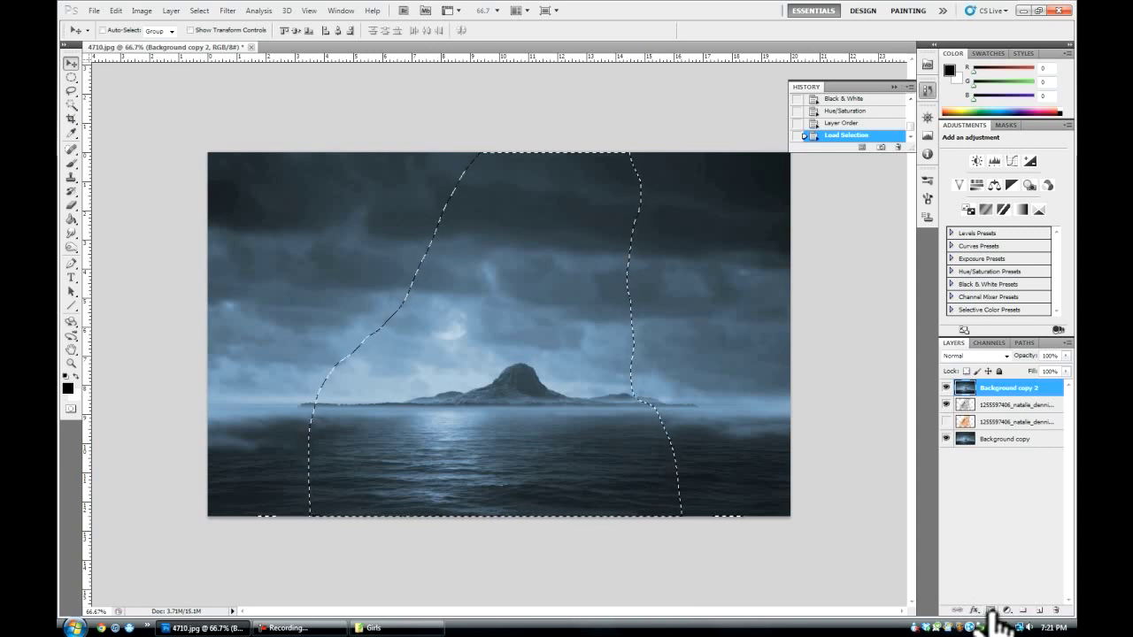
- Mask the top sea copy to the figure's shape and set its blend mode to Overlay
click(991, 611)
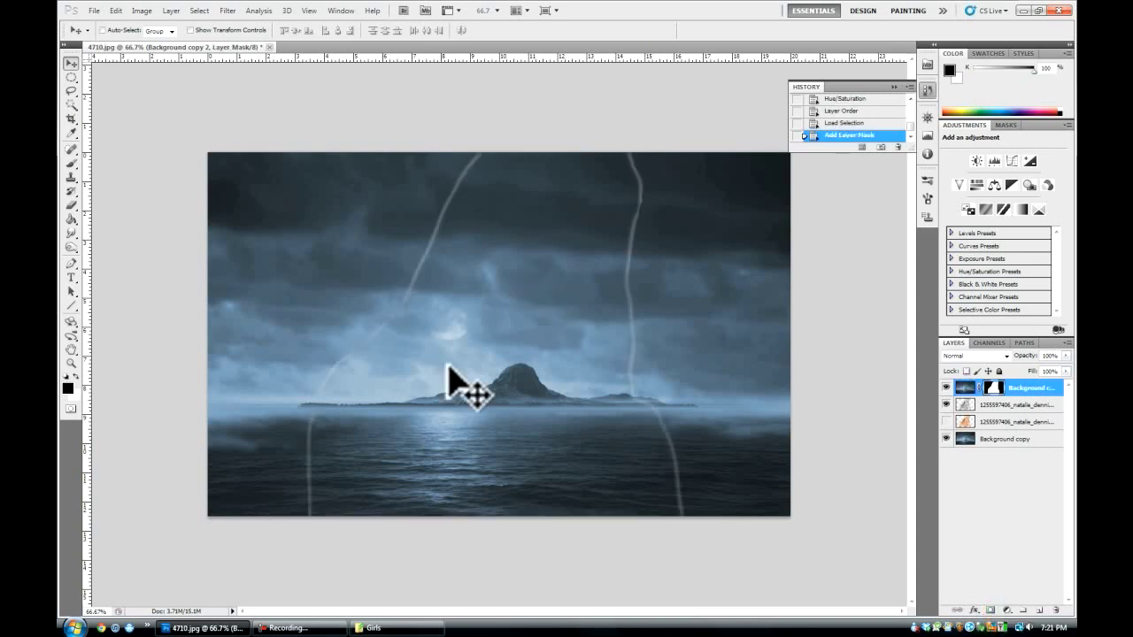
click(965, 388)
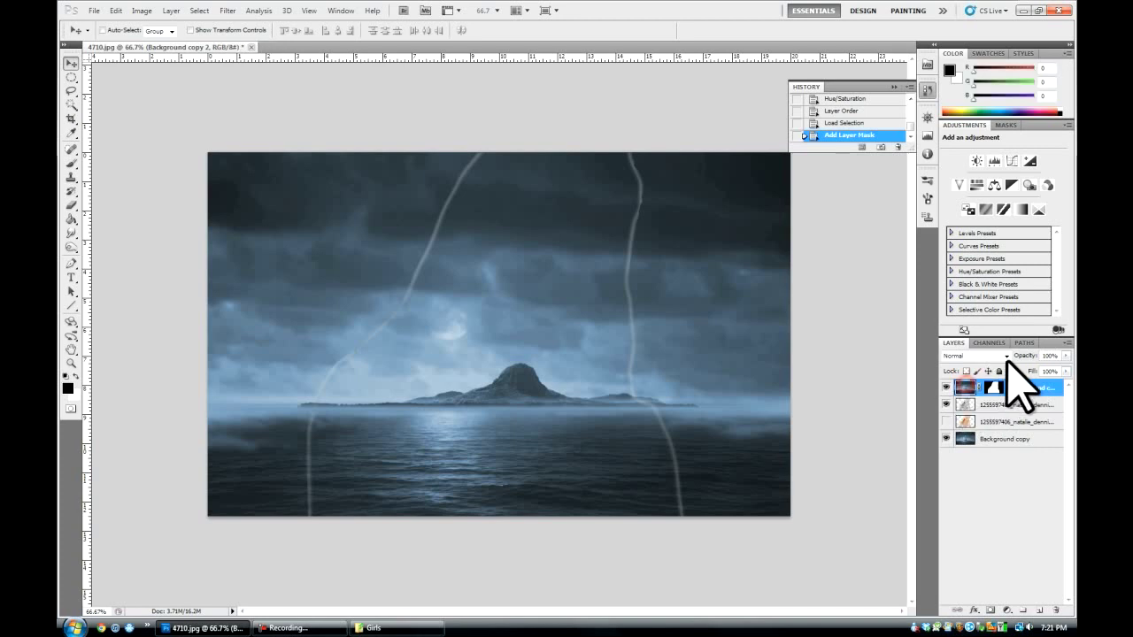
click(1006, 355)
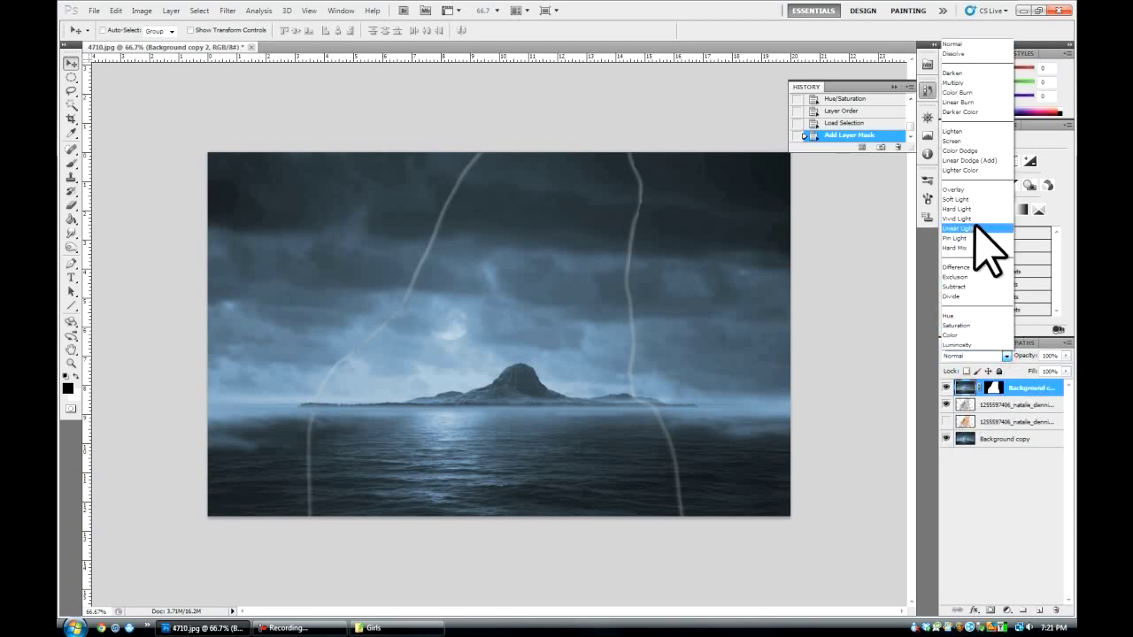
click(973, 189)
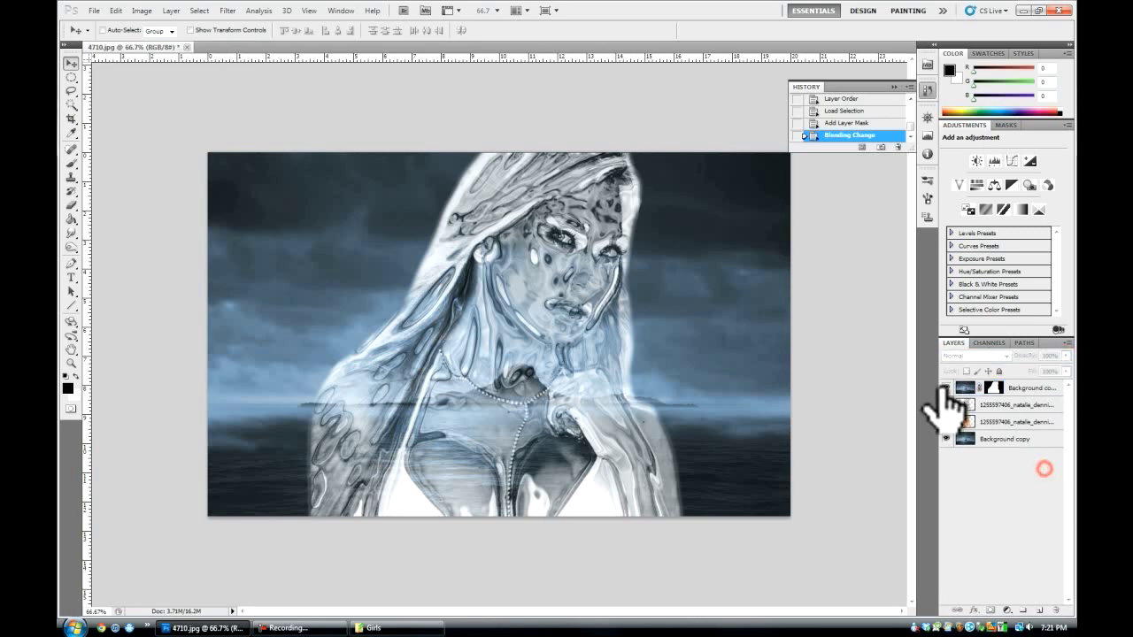
- Lower the chrome portrait copy layer's opacity, comparing with the overlaid sea hidden then shown
click(946, 387)
click(985, 407)
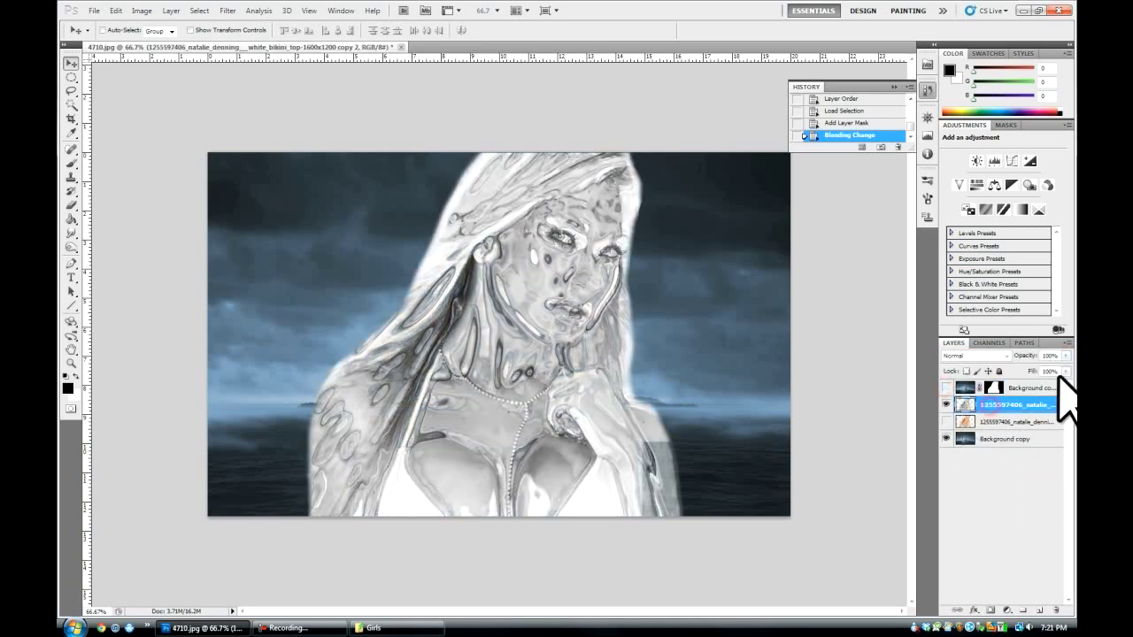
drag(1048, 394, 1000, 381)
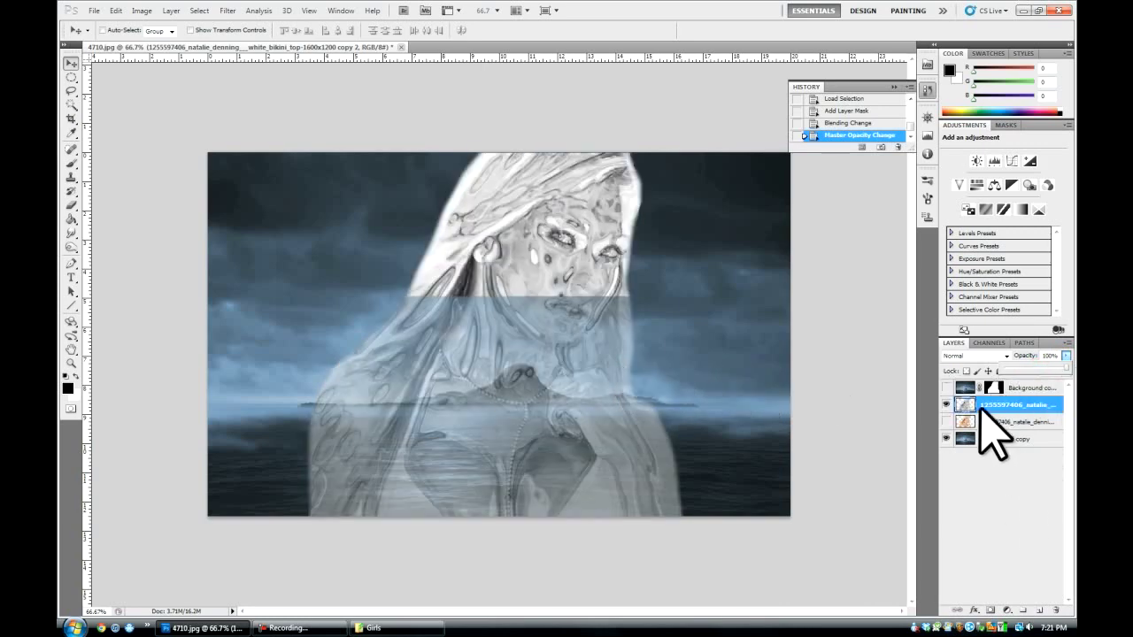
click(946, 387)
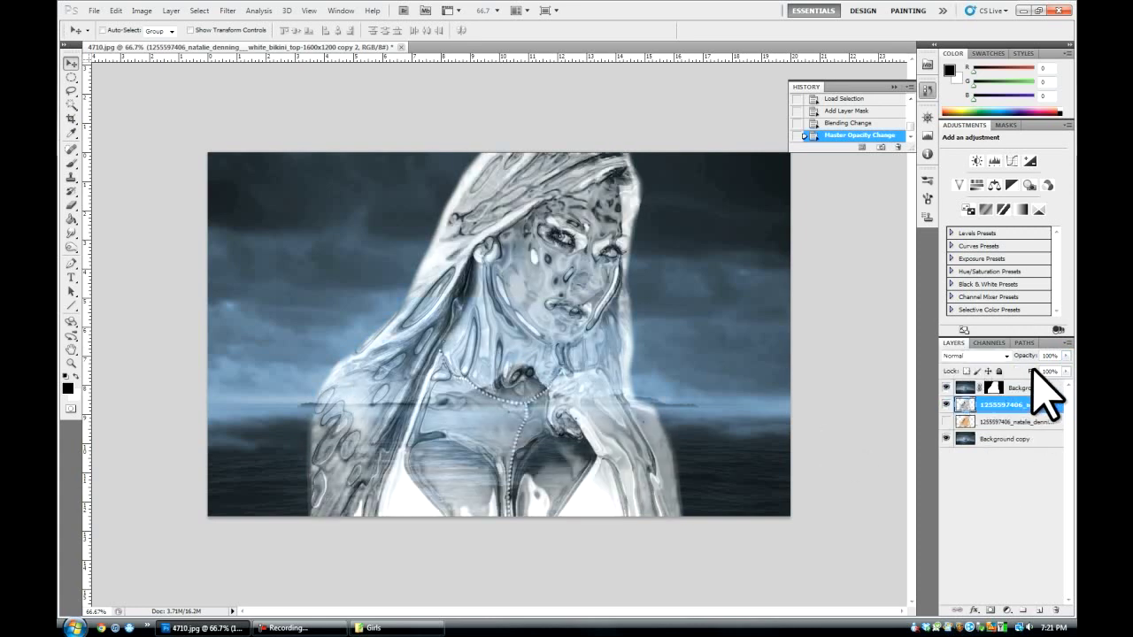
- Lower the overlaid Background copy 2 sea layer's opacity to about 43%
click(963, 388)
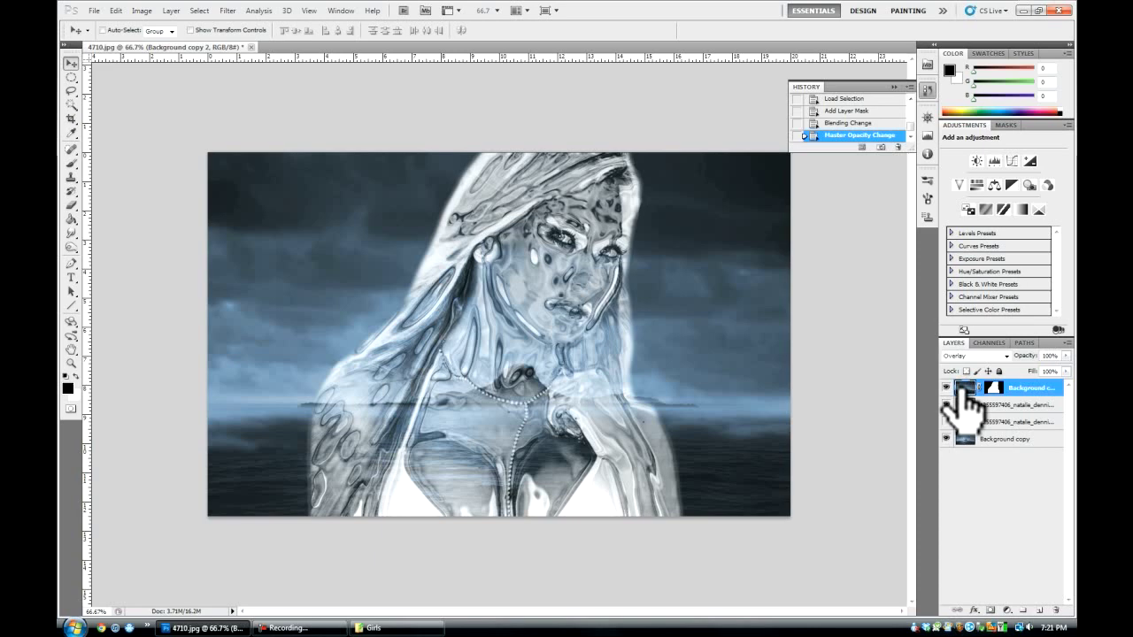
click(1065, 355)
drag(1062, 368, 1033, 368)
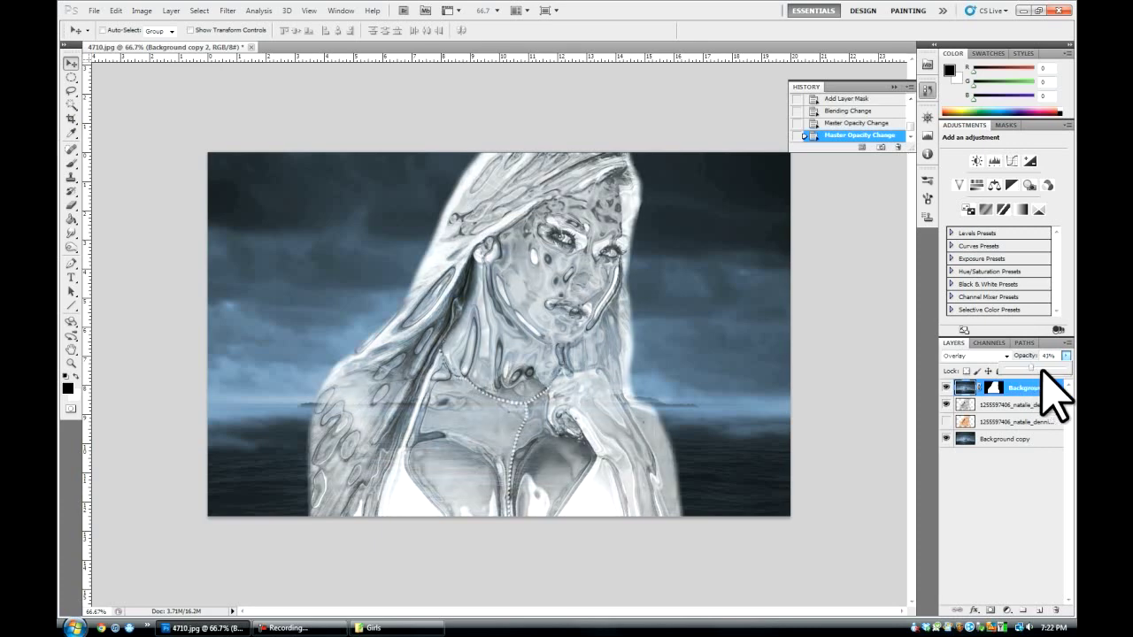
click(1031, 367)
click(1019, 460)
- Raise the chrome portrait copy layer's opacity slightly
click(985, 406)
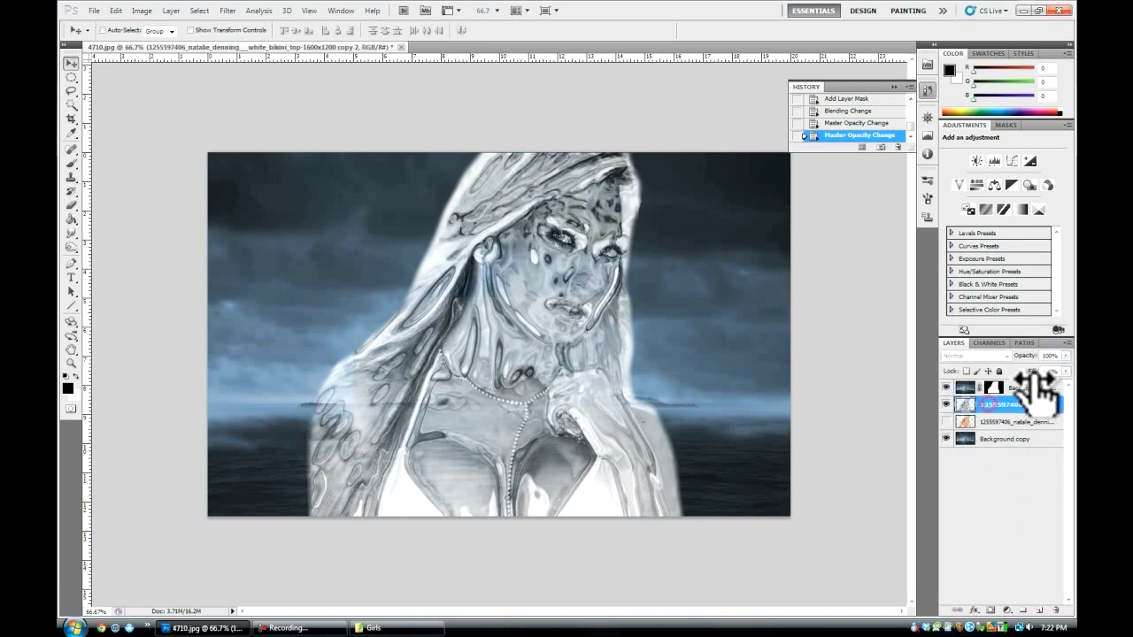
click(1048, 368)
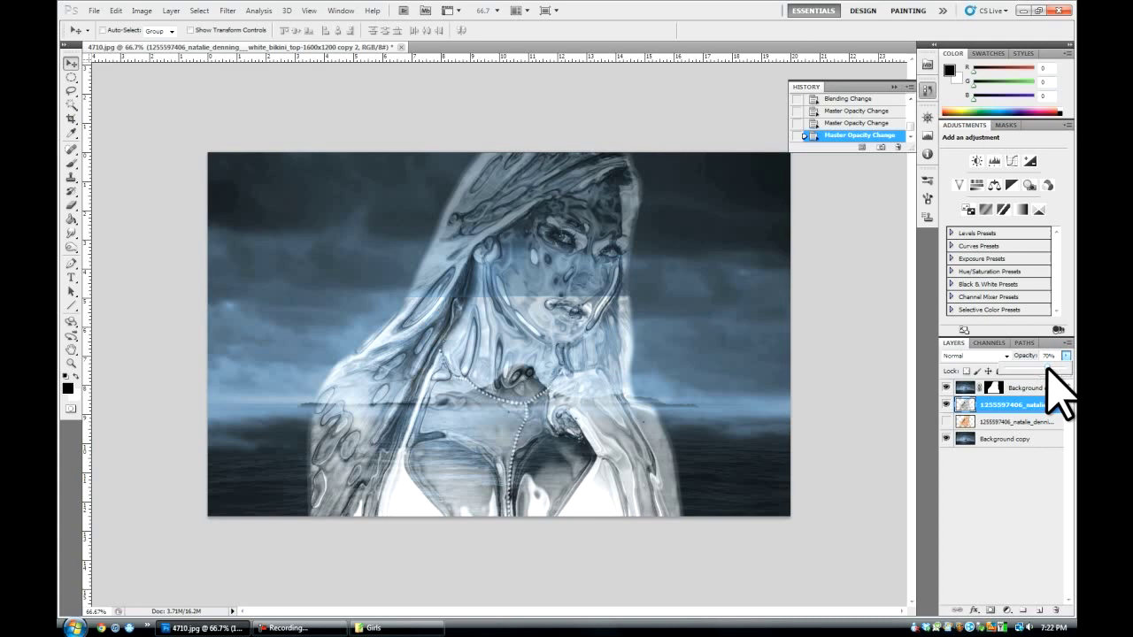
drag(1047, 368, 1055, 371)
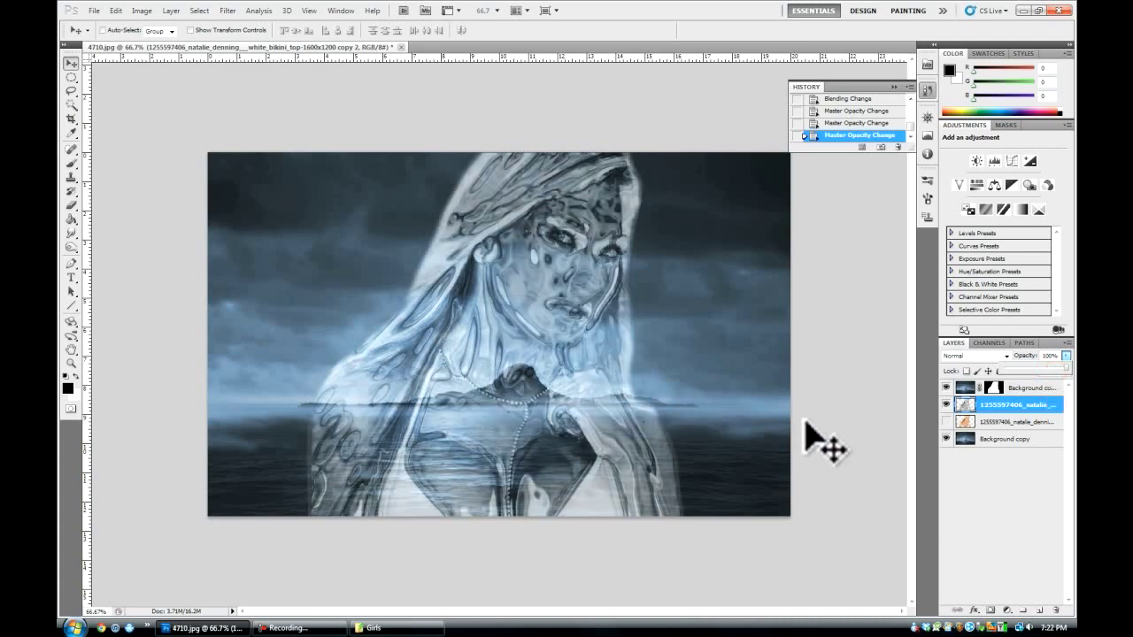
- Colorize the chrome portrait layer with hue 196, saturation 10, lightness about -21
click(144, 10)
mouse_move(159, 41)
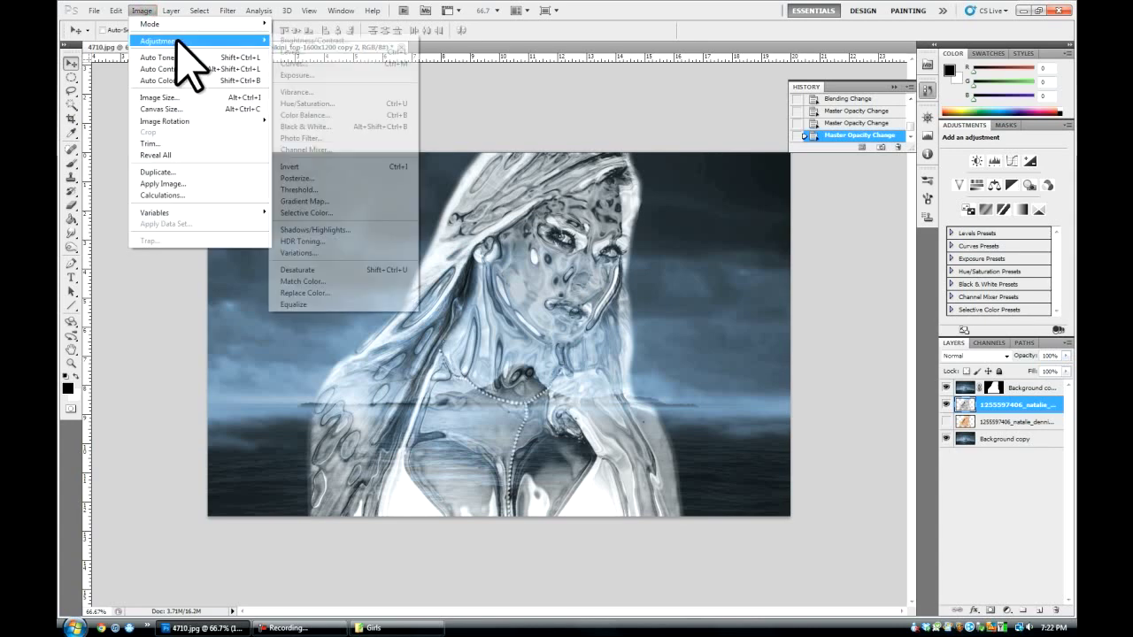
click(322, 106)
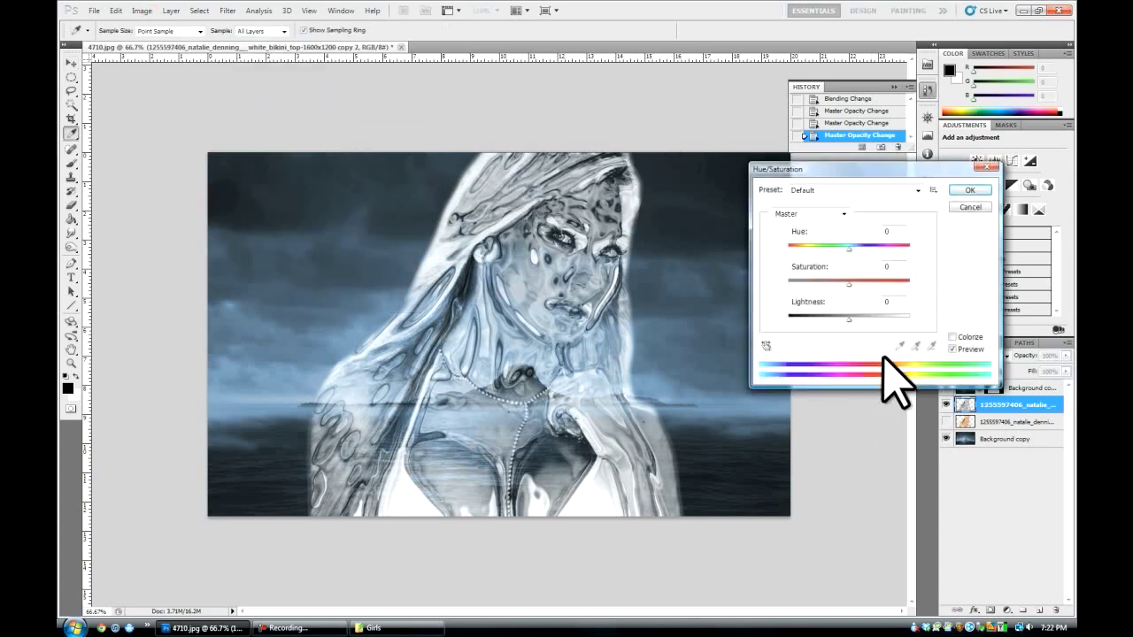
click(952, 337)
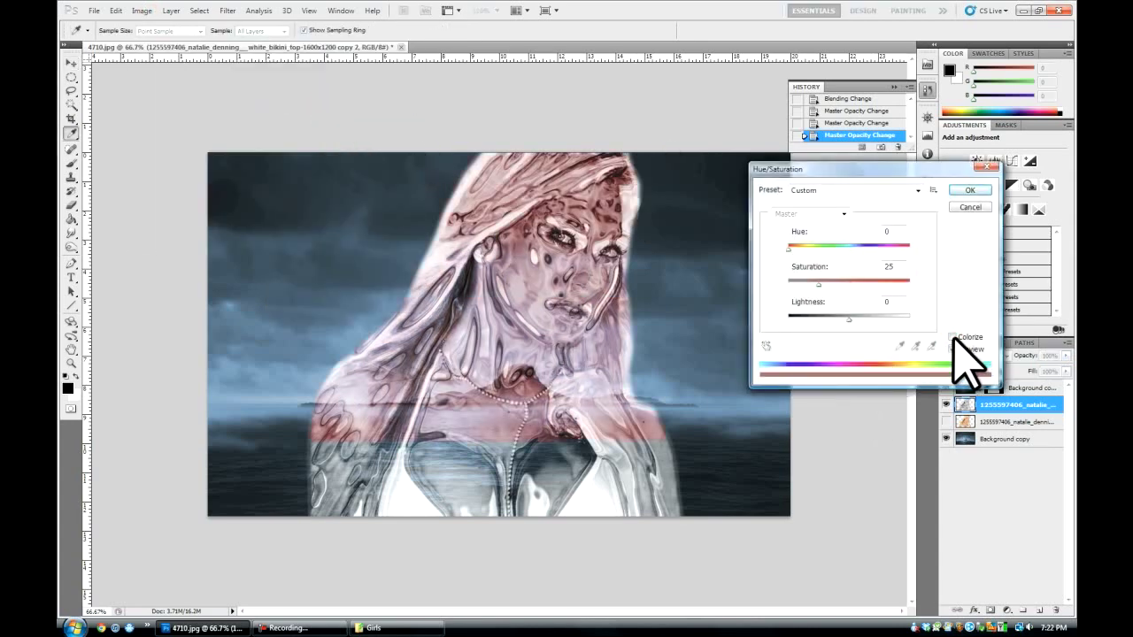
click(952, 337)
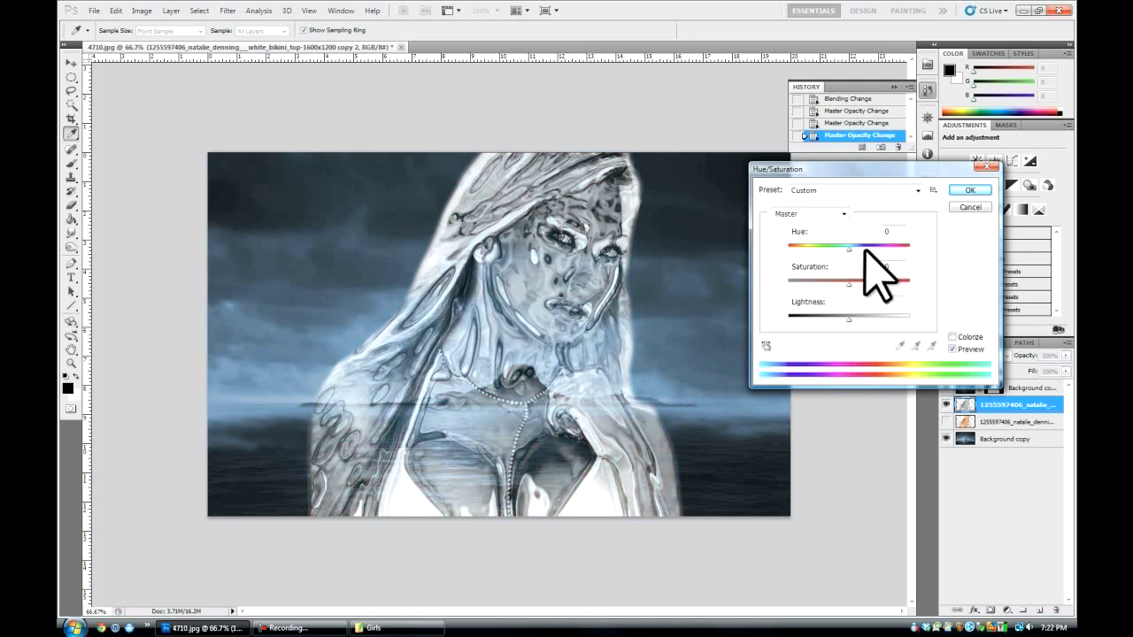
click(952, 337)
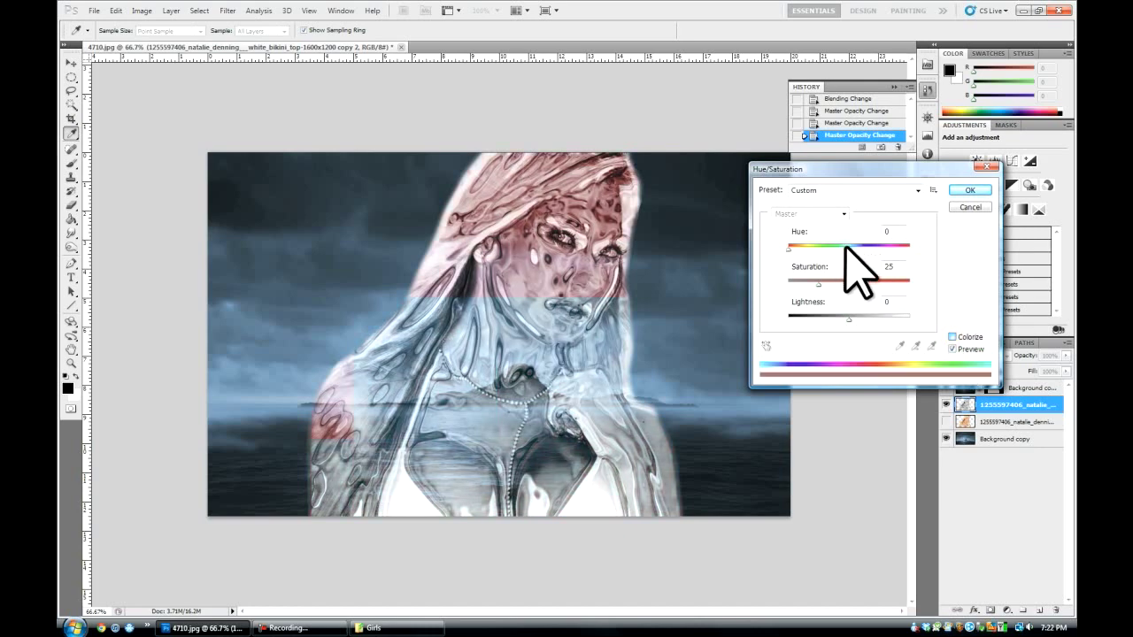
drag(790, 248, 856, 252)
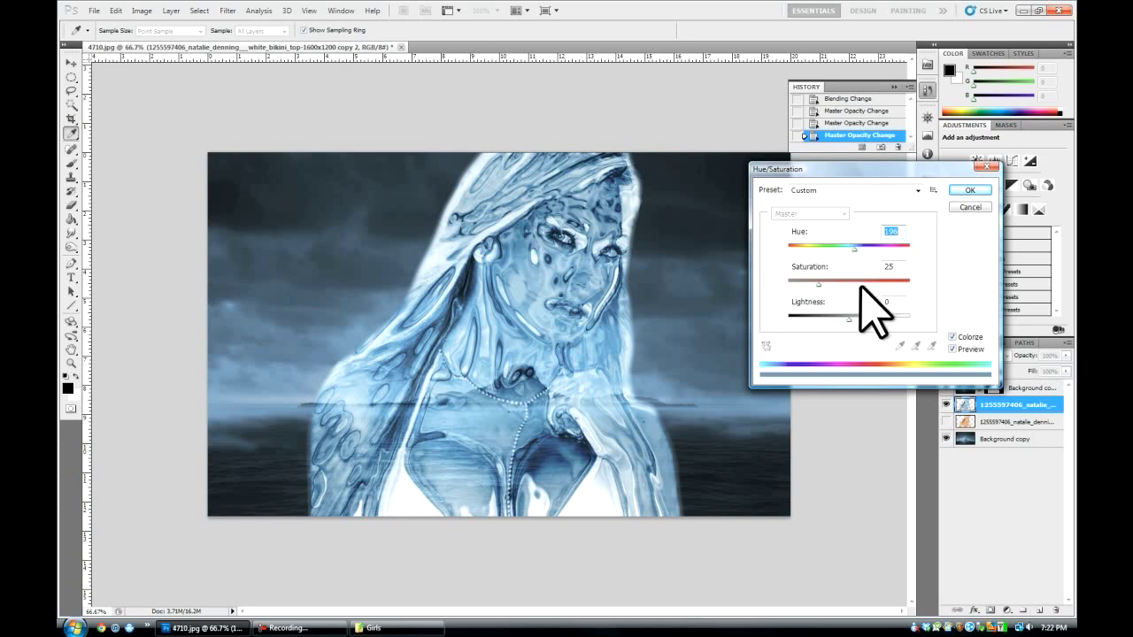
click(808, 282)
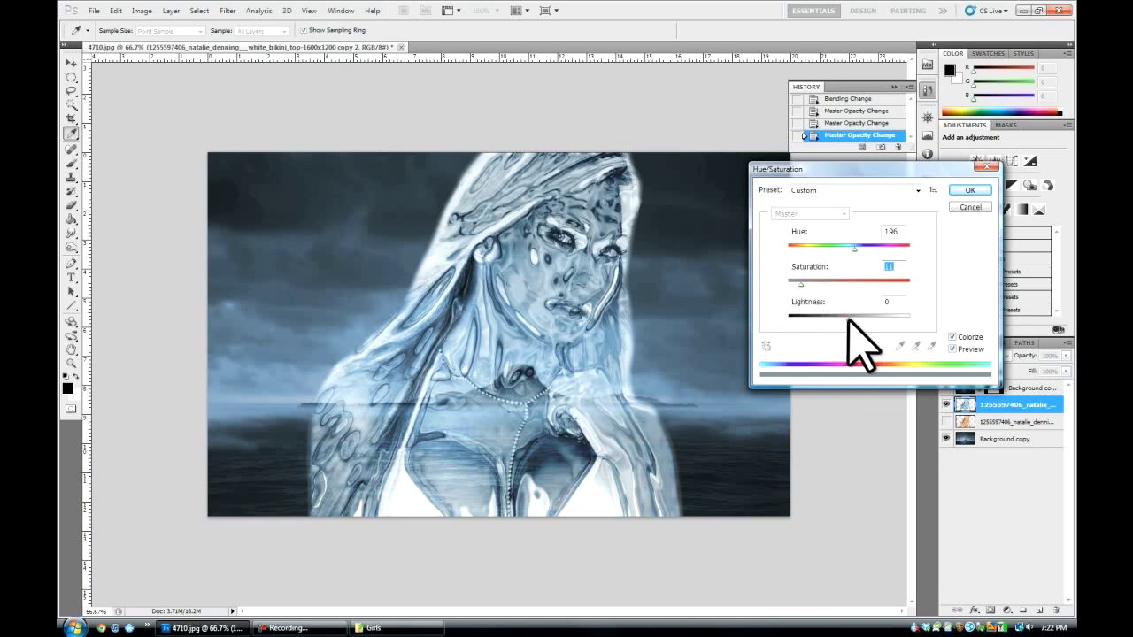
drag(848, 317, 831, 318)
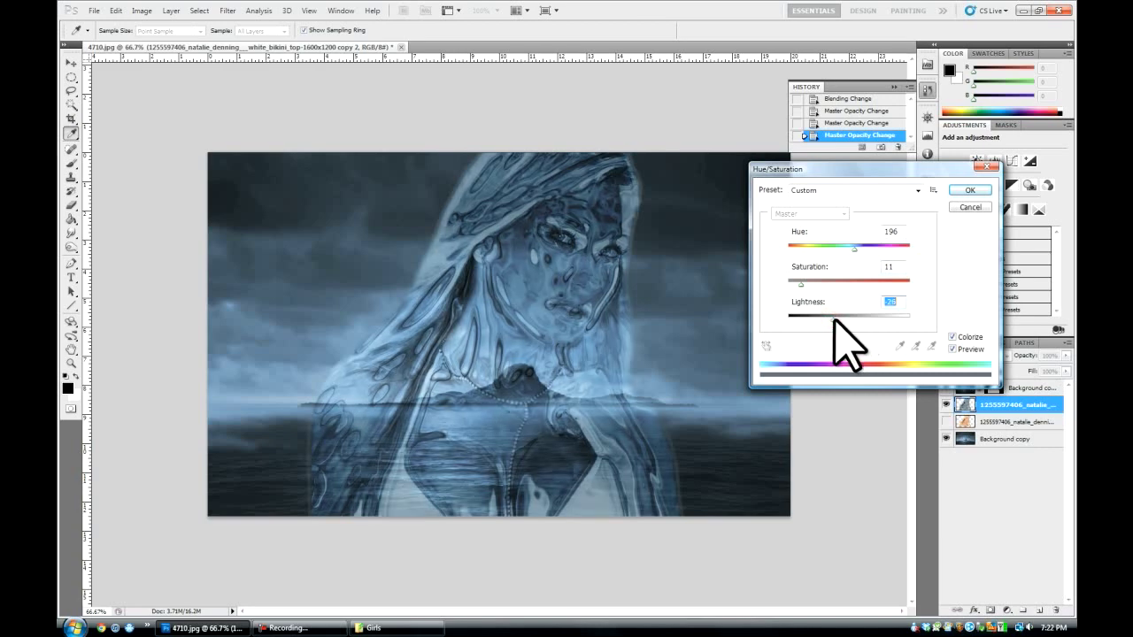
drag(835, 320, 837, 321)
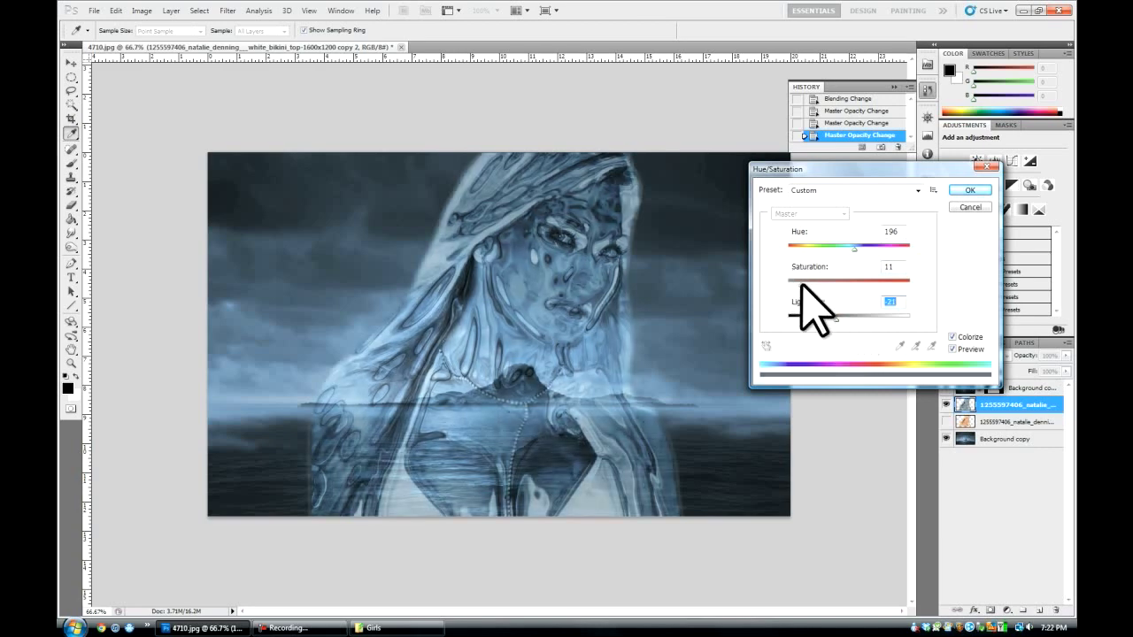
drag(802, 283, 798, 285)
click(957, 192)
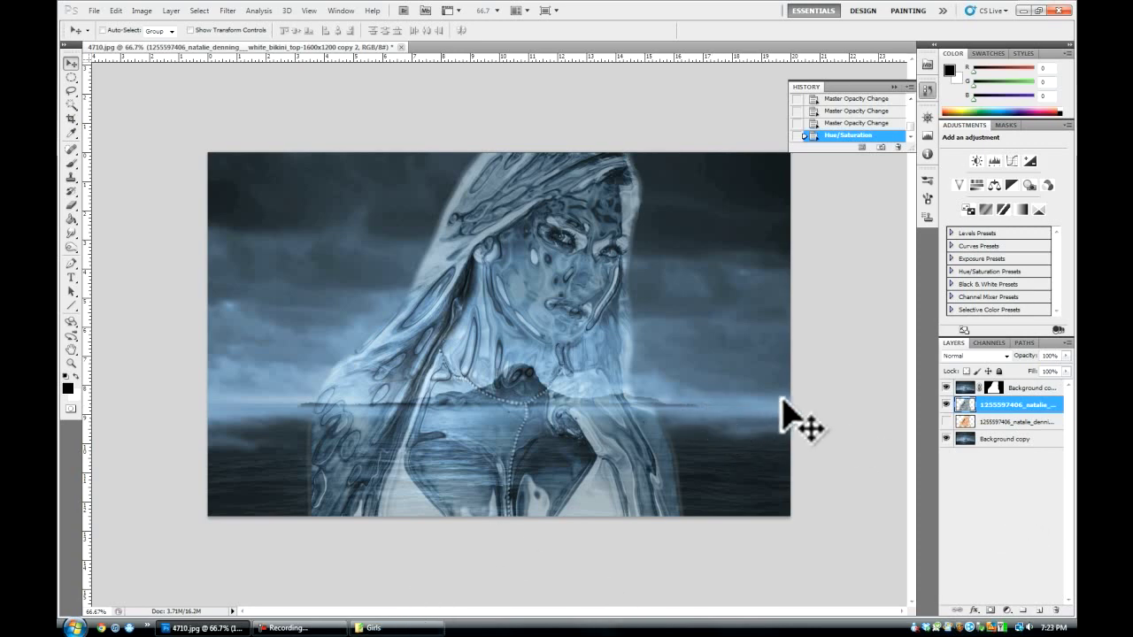
- Duplicate the Background copy sea layer to the top and set it to Overlay
click(992, 442)
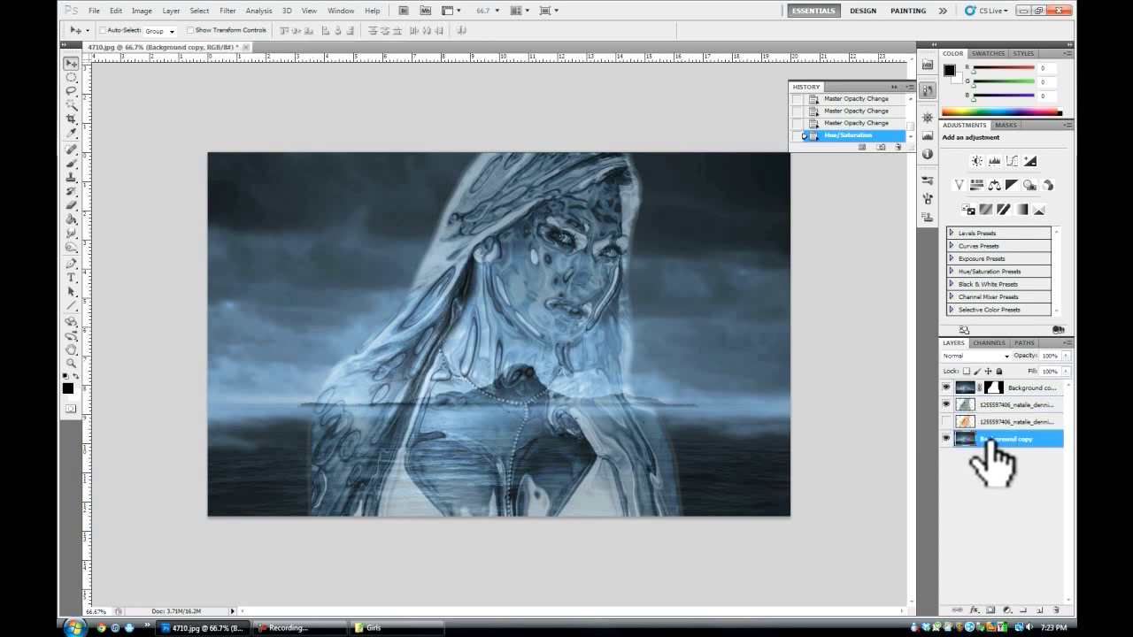
drag(991, 443, 985, 391)
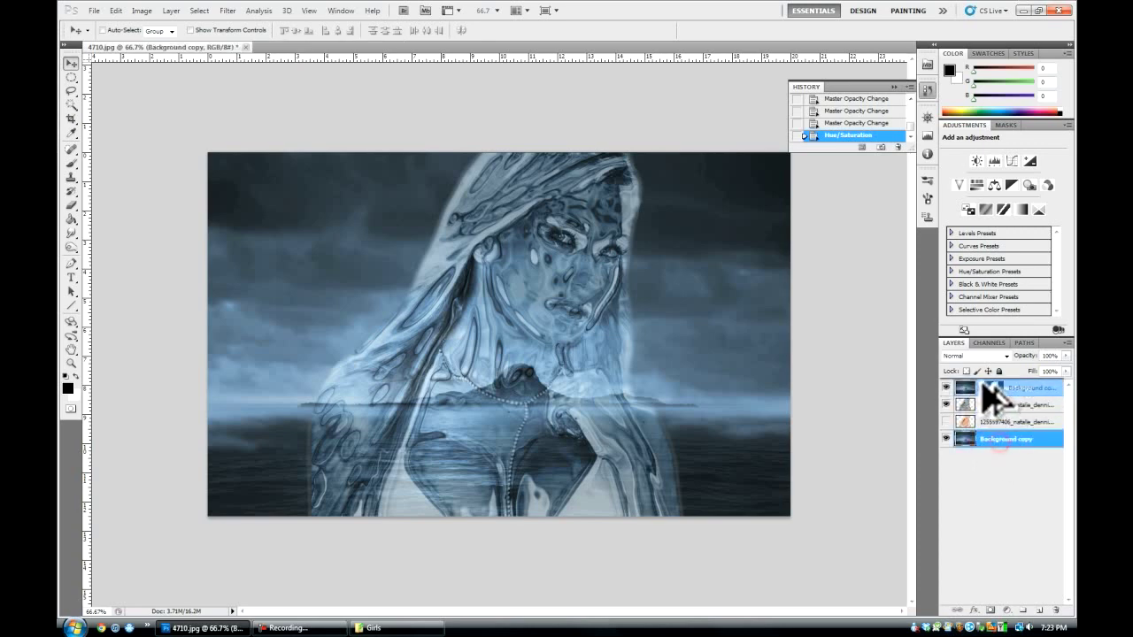
click(1006, 356)
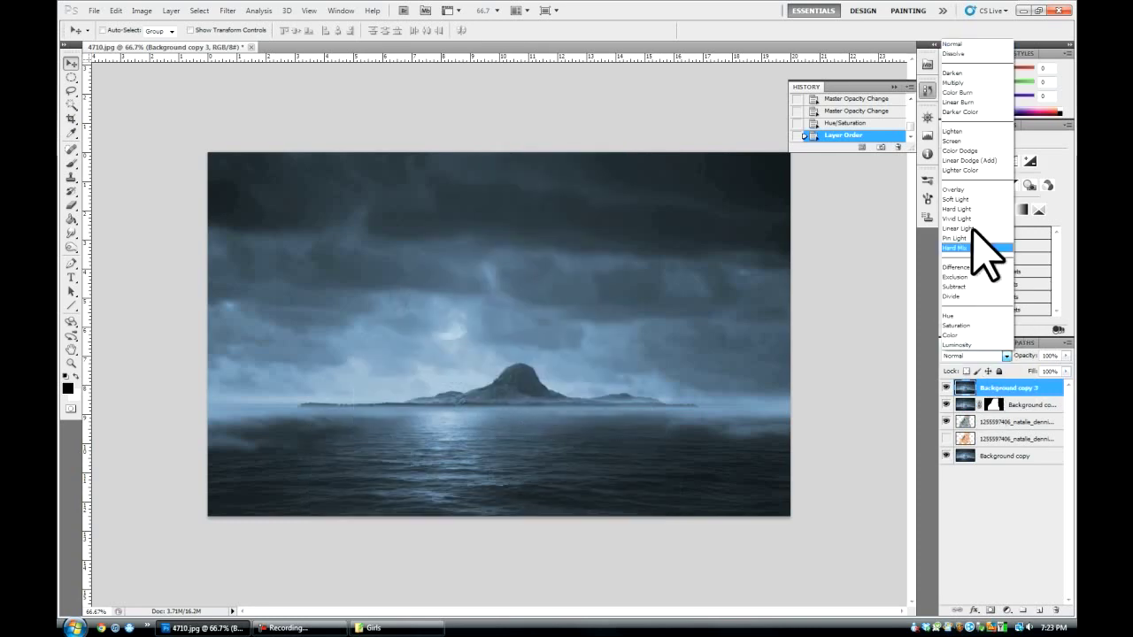
click(969, 190)
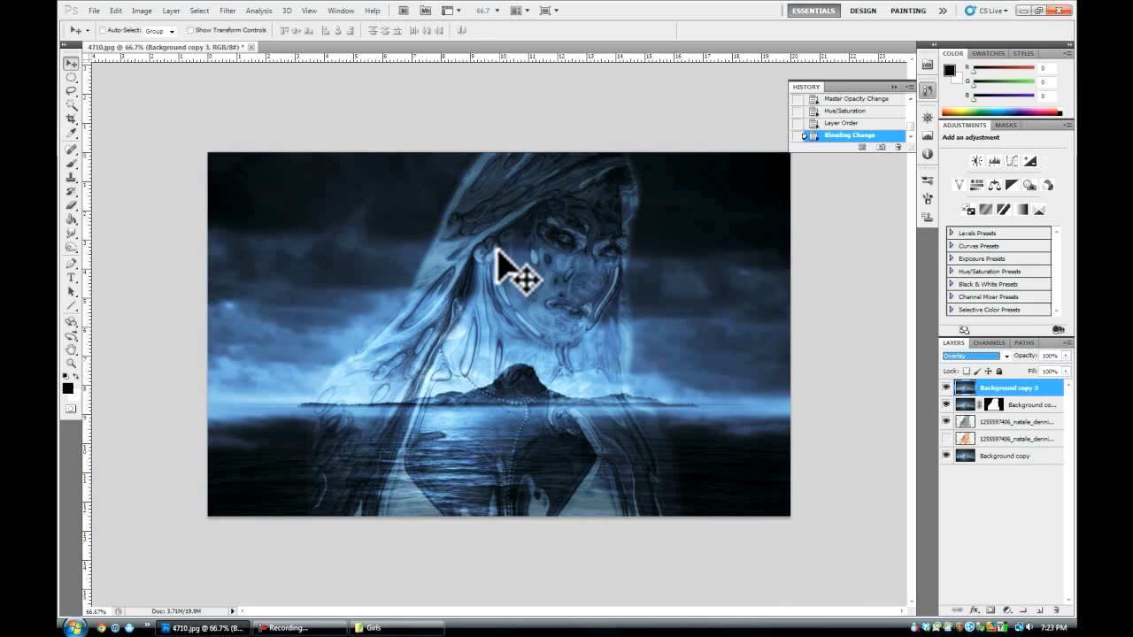
- Add a new empty layer above the top Background copy 3 layer
click(984, 422)
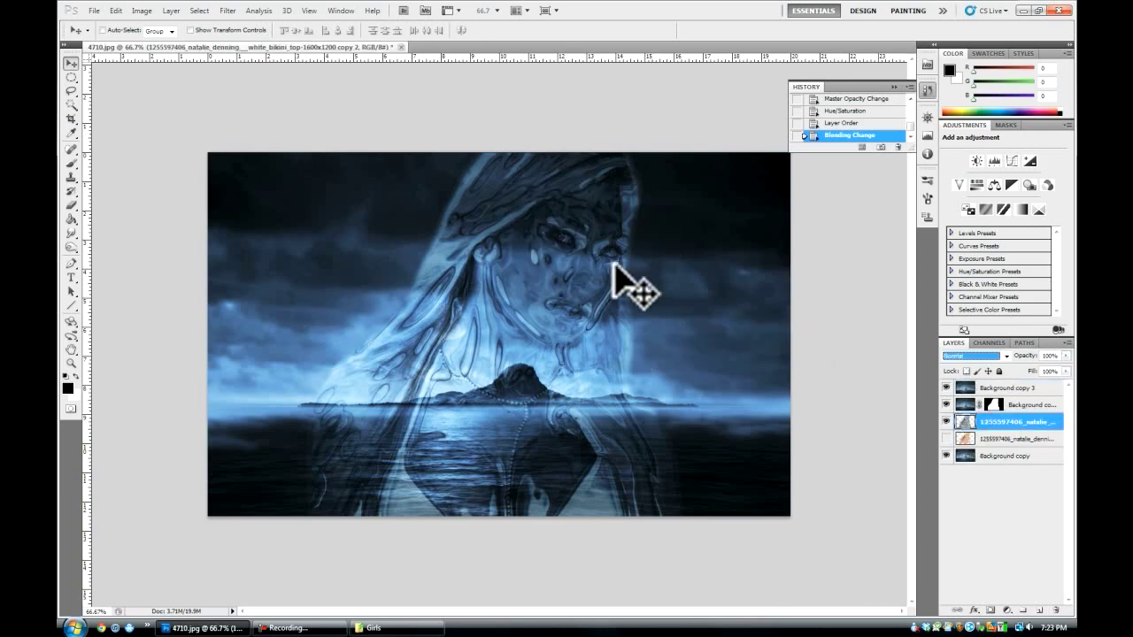
click(998, 389)
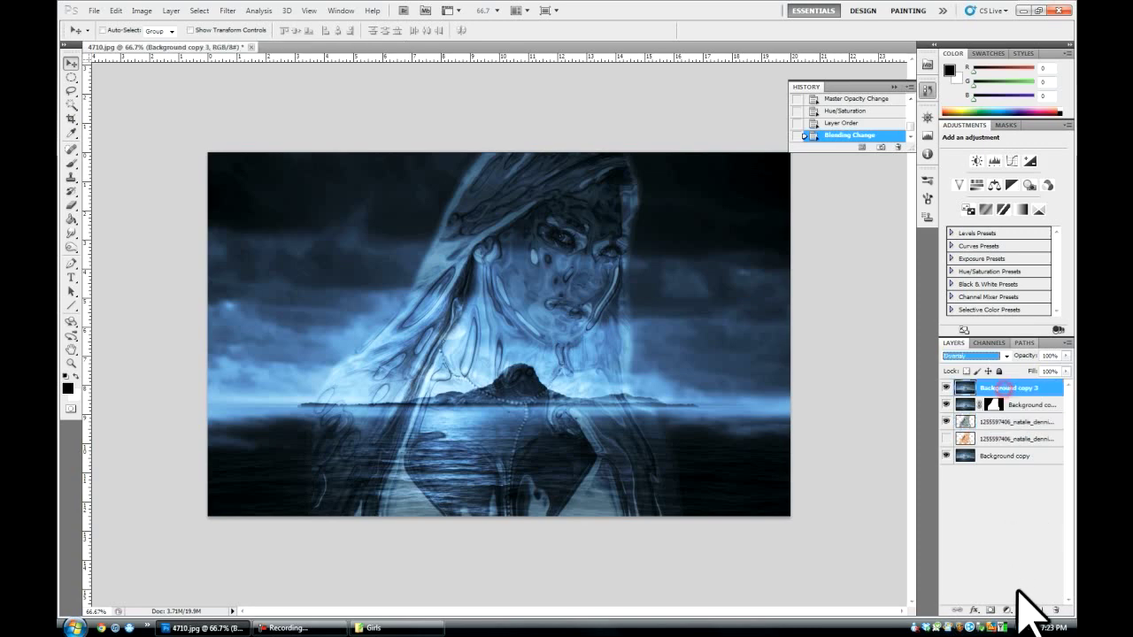
click(1040, 611)
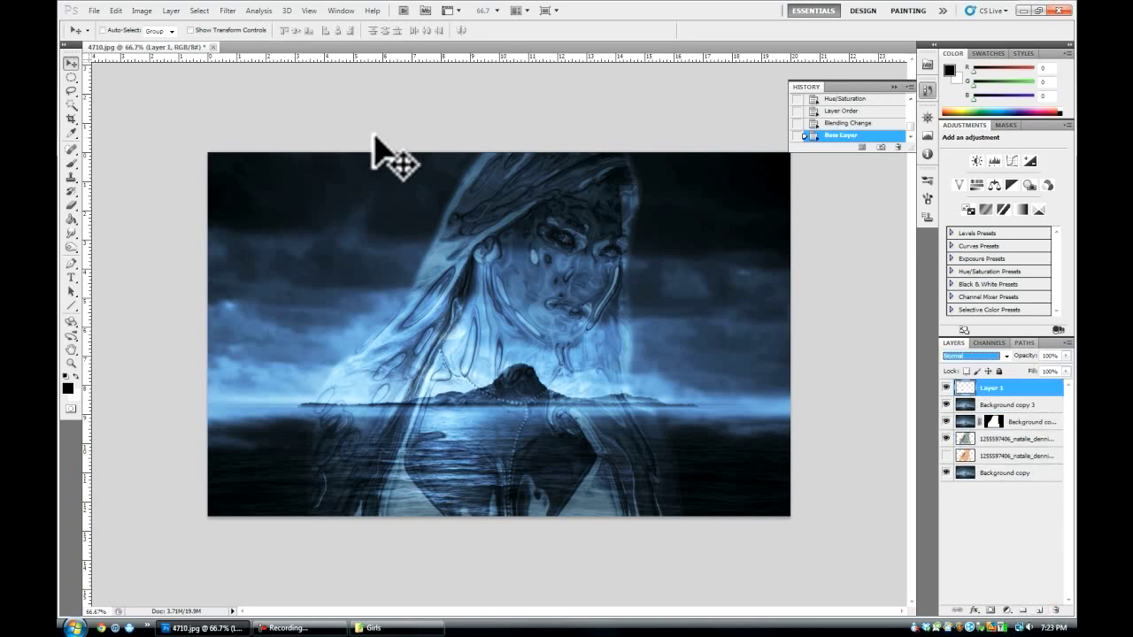
key(shift+BackSpace)
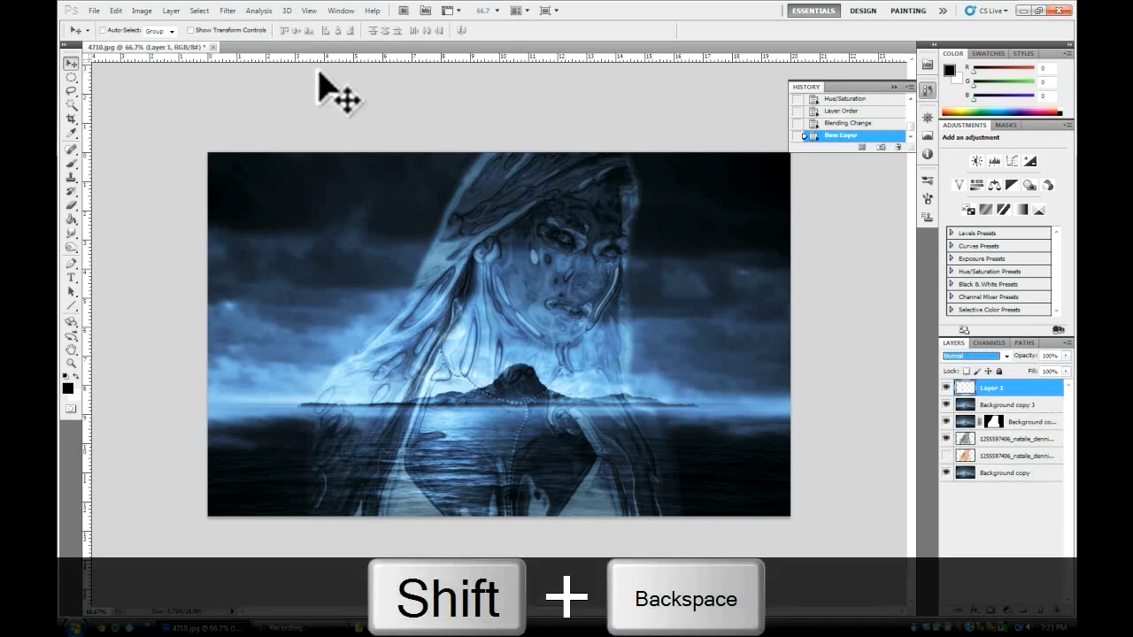